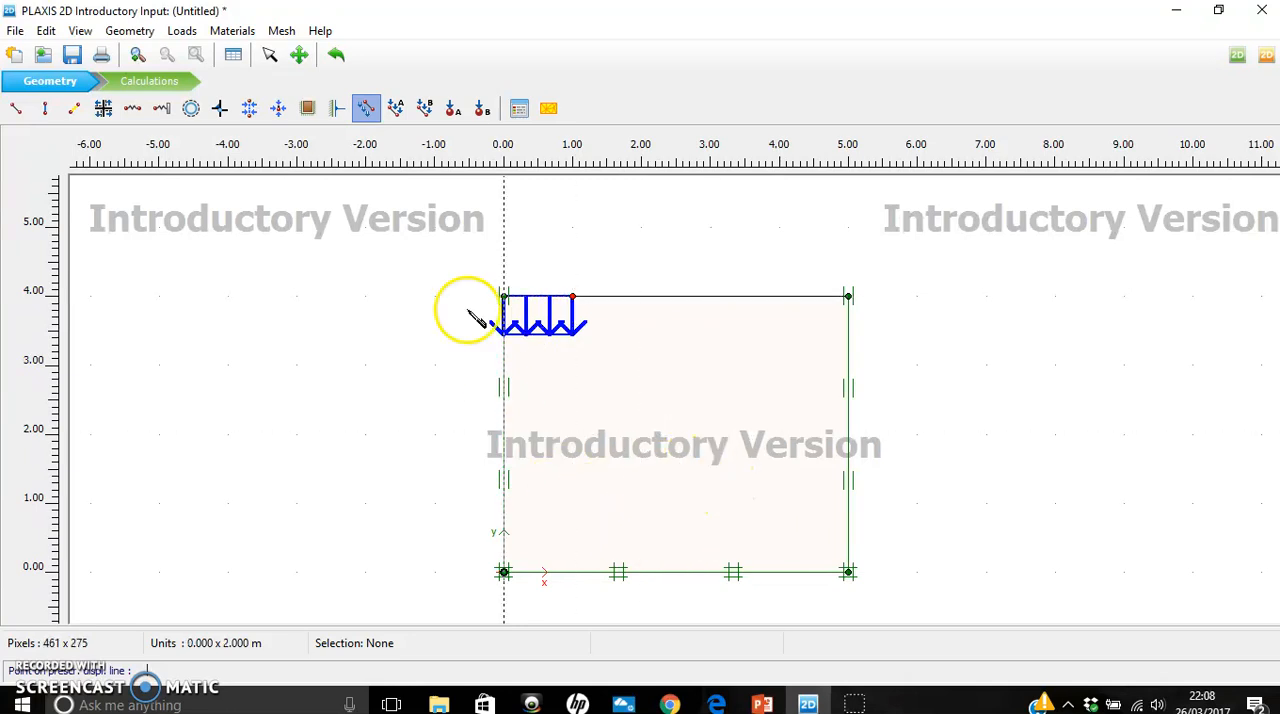
- Create a new material set of type Soil and interfaces and name it Sand
left_click(519, 112)
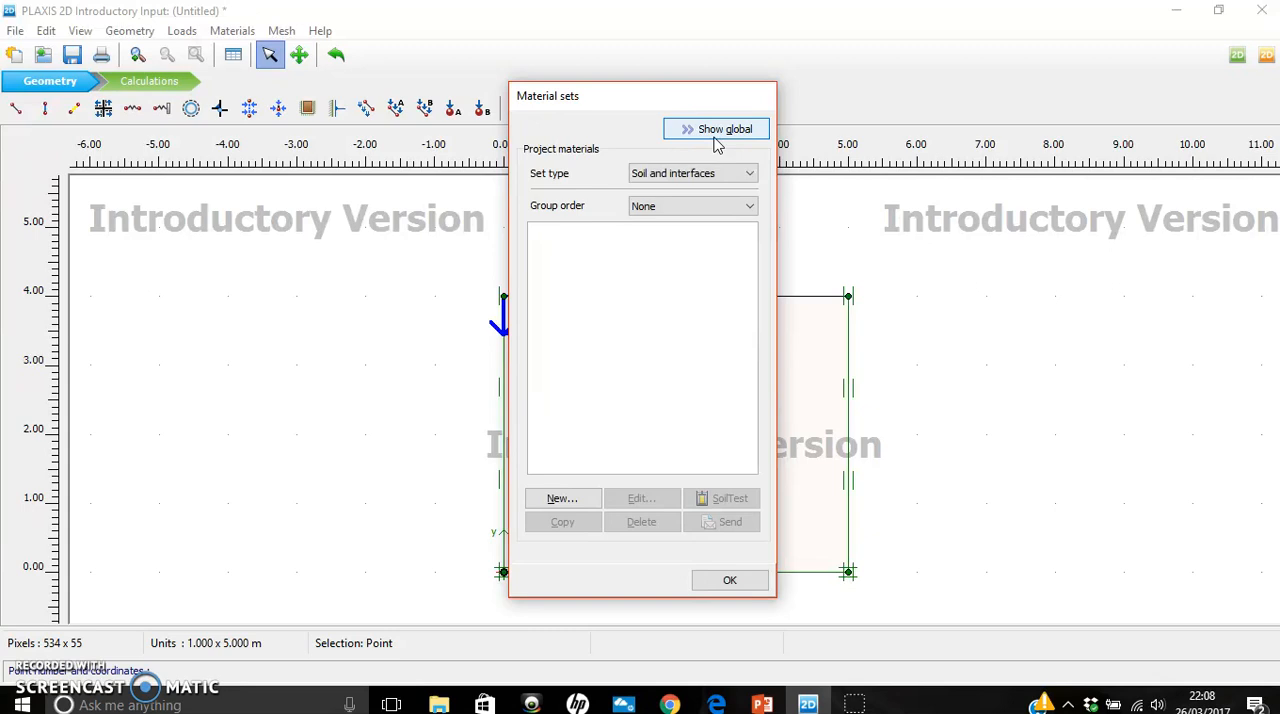
left_click(752, 175)
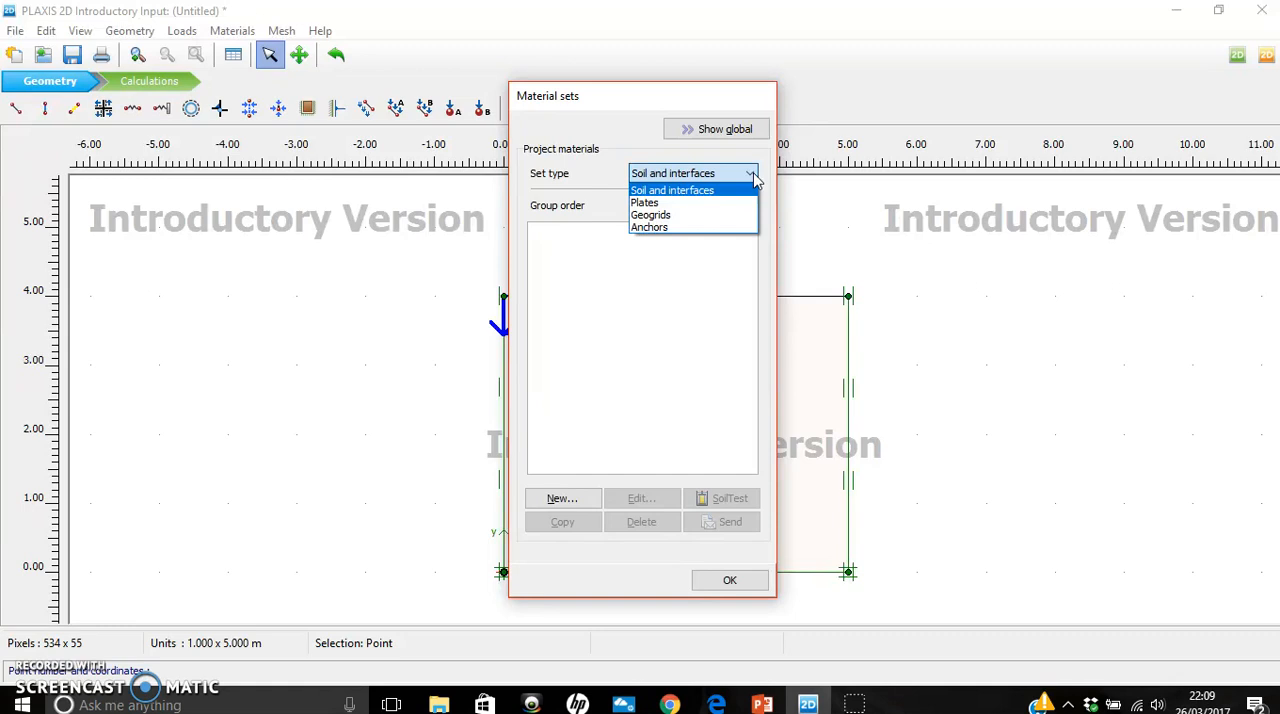
left_click(690, 191)
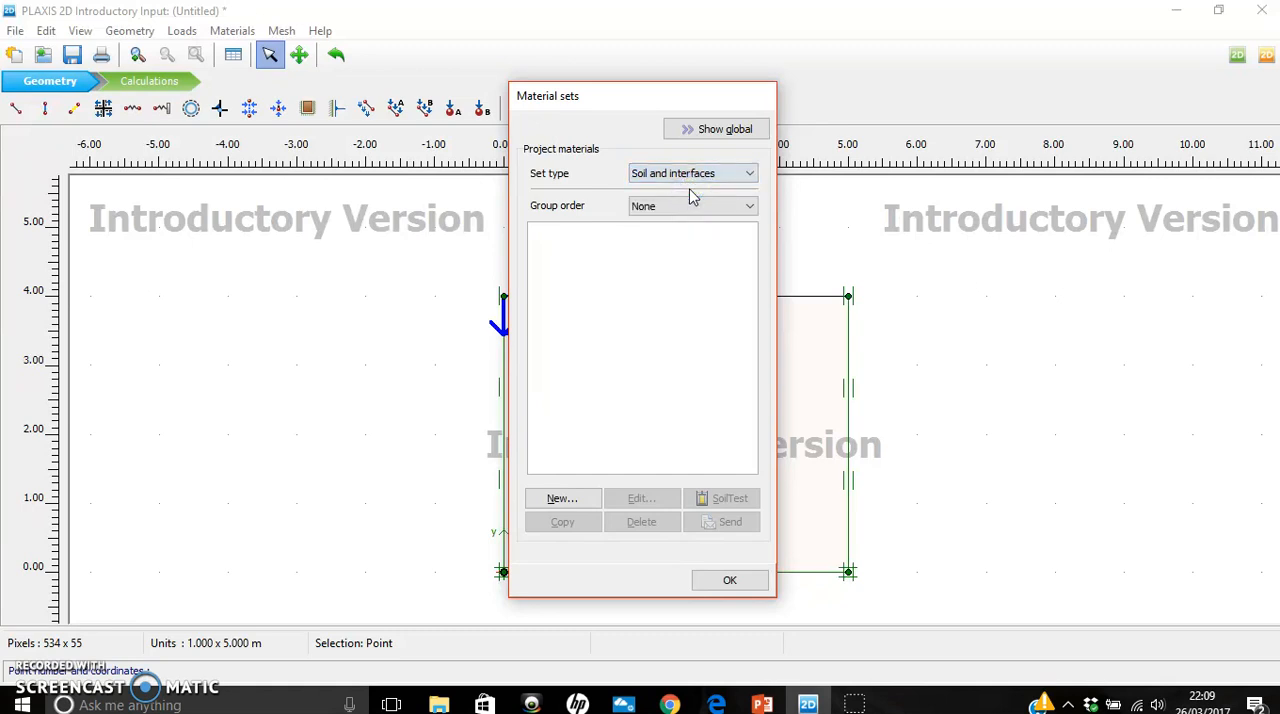
left_click(566, 506)
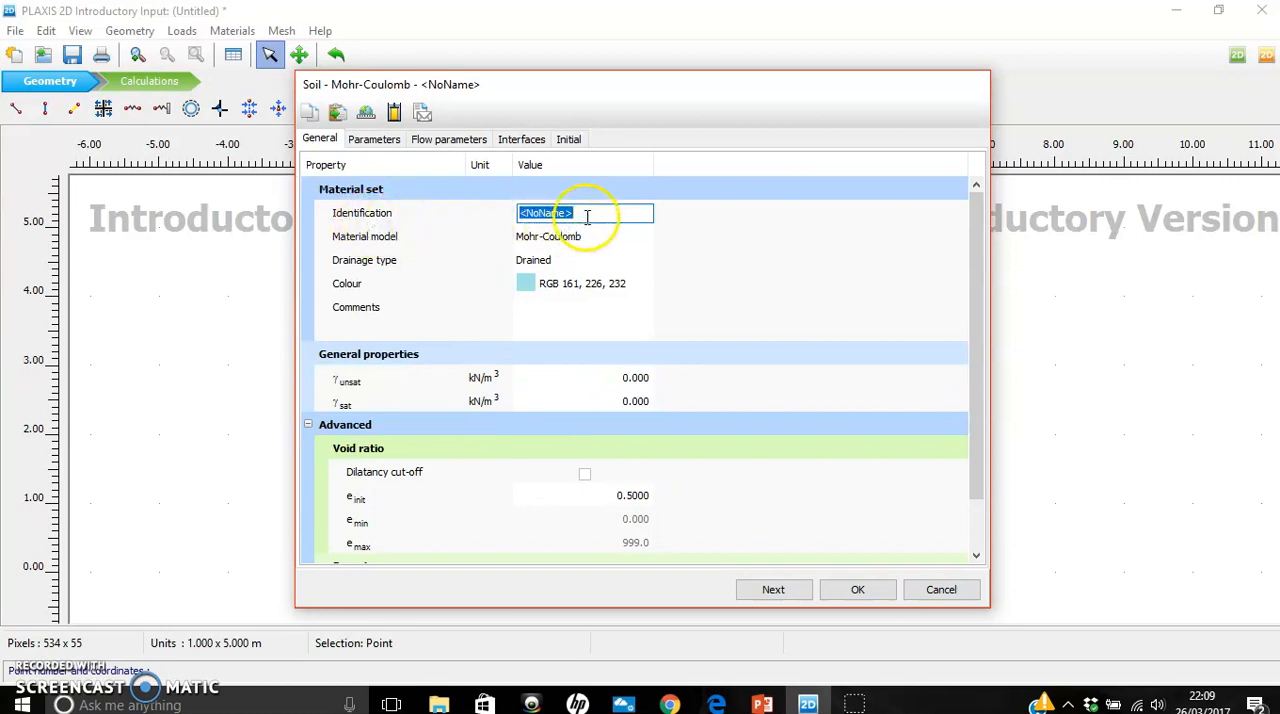
type("Sand")
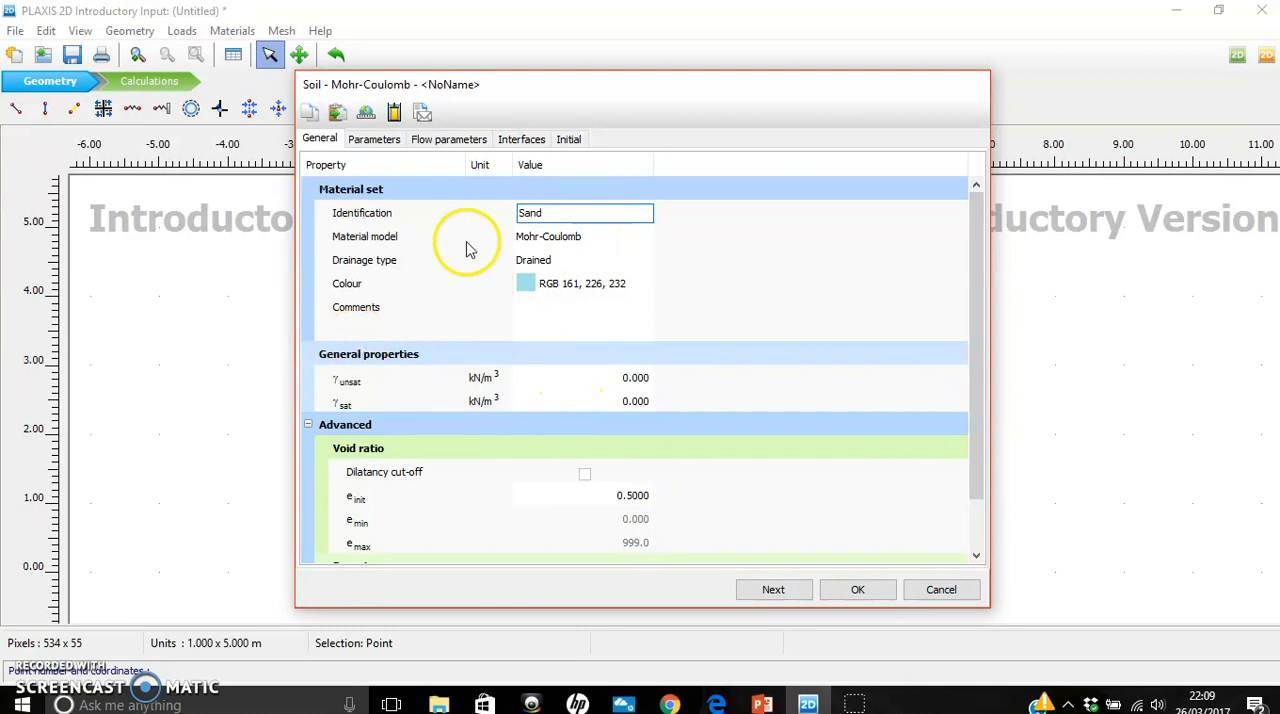
- Consult the Material properties table on slide 3 in PowerPoint and choose Mohr-Coulomb as the Sand material model in PLAXIS
left_click(762, 704)
left_click(155, 395)
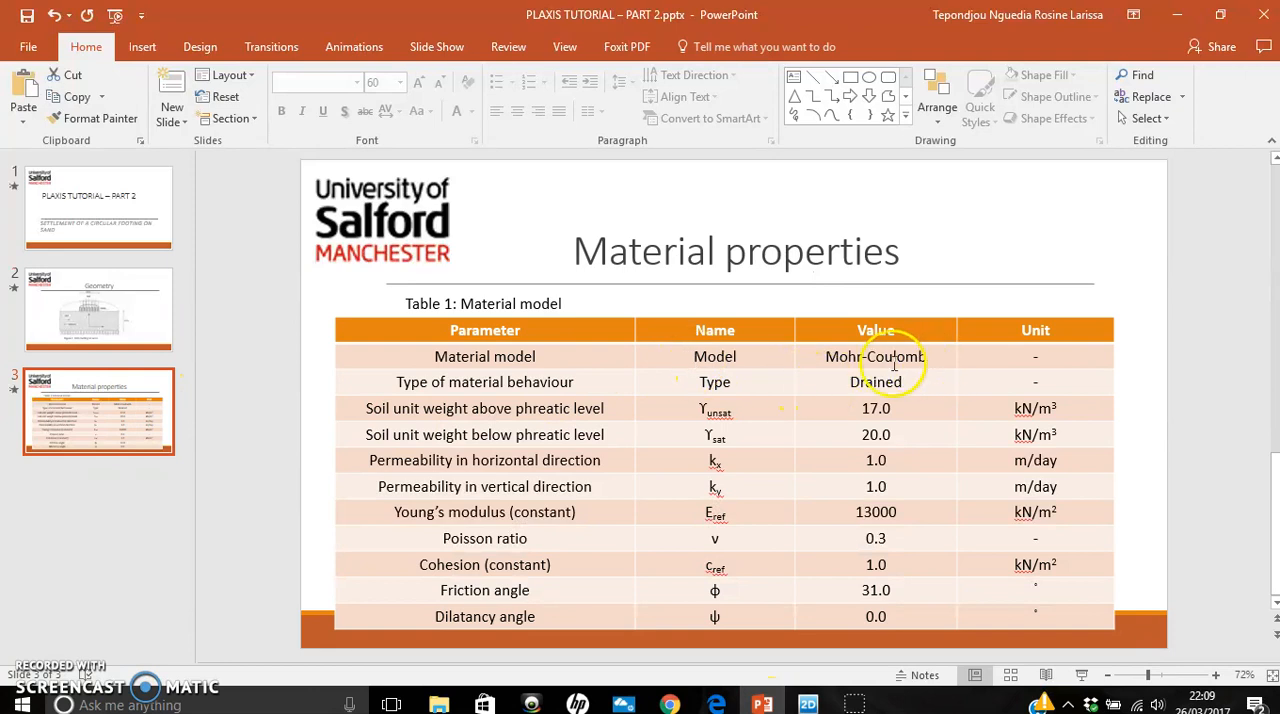
left_click(810, 704)
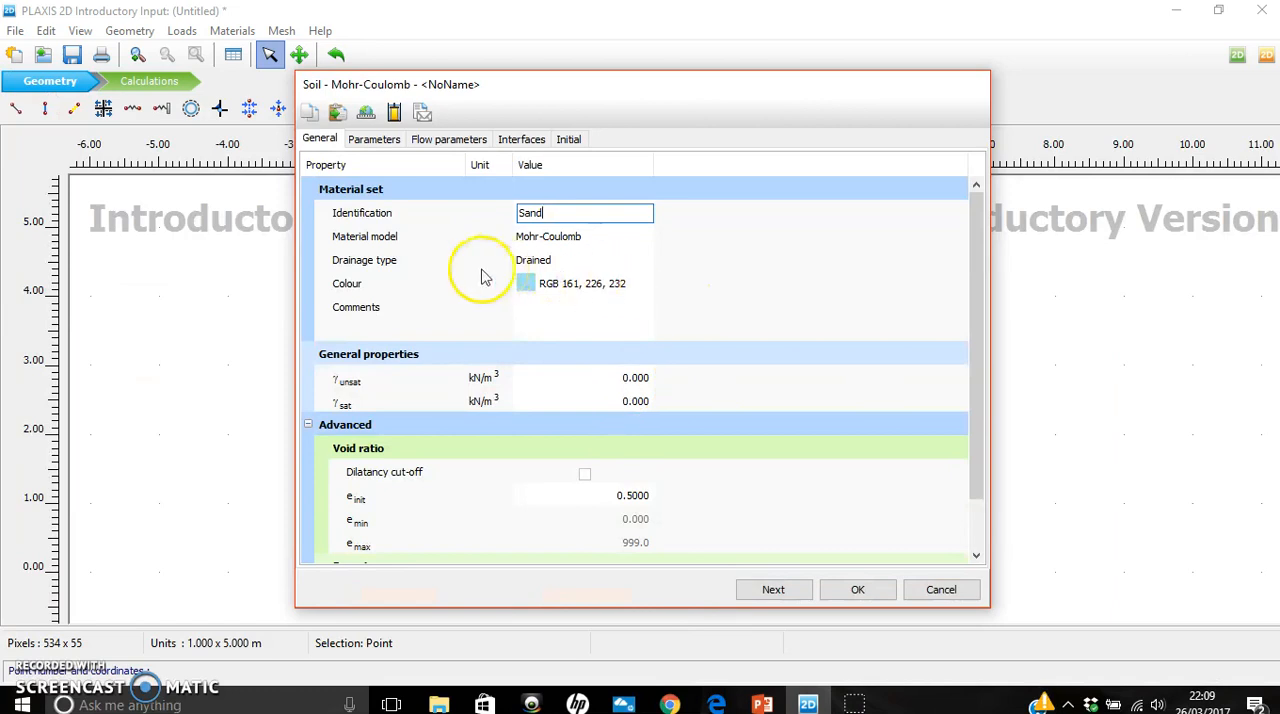
left_click(563, 245)
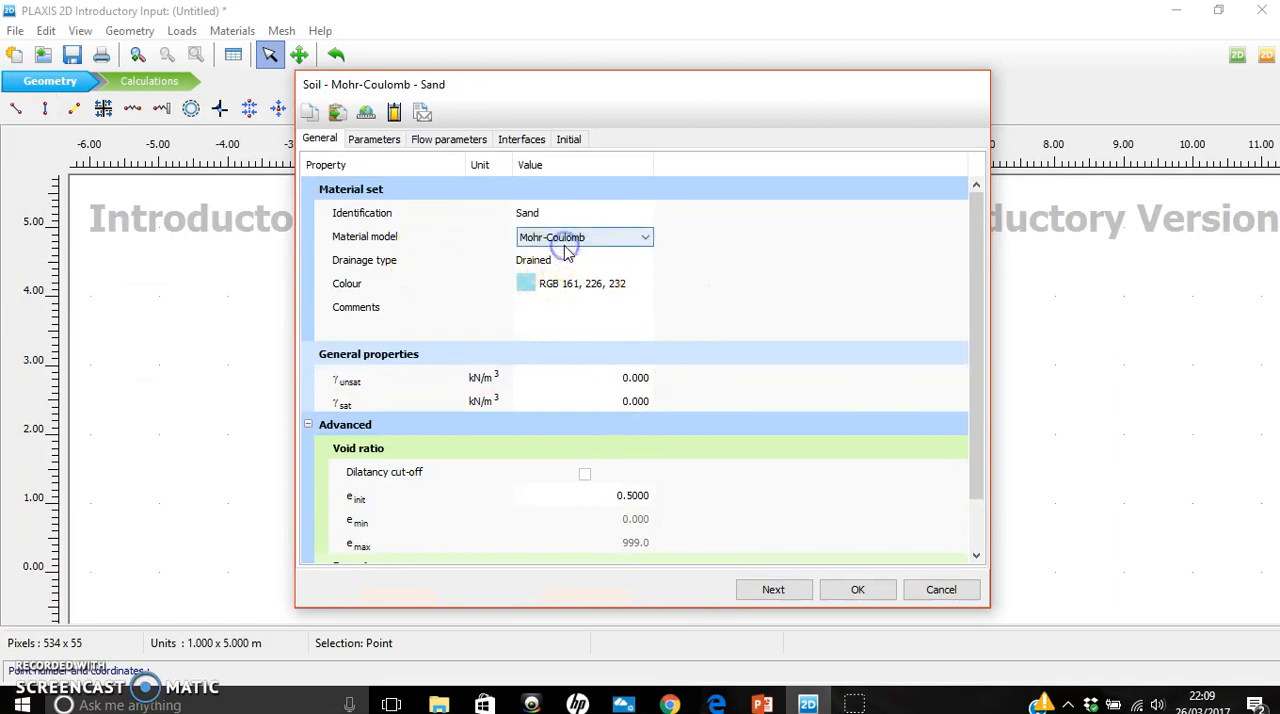
left_click(646, 240)
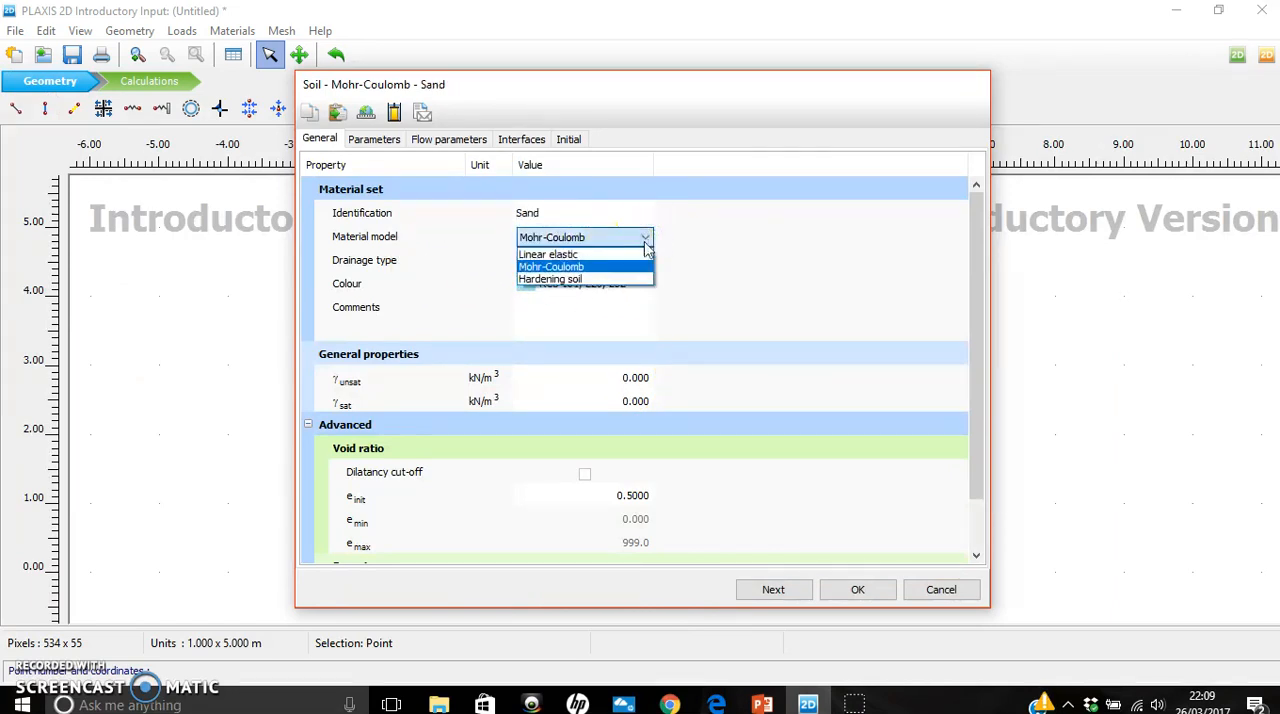
left_click(577, 267)
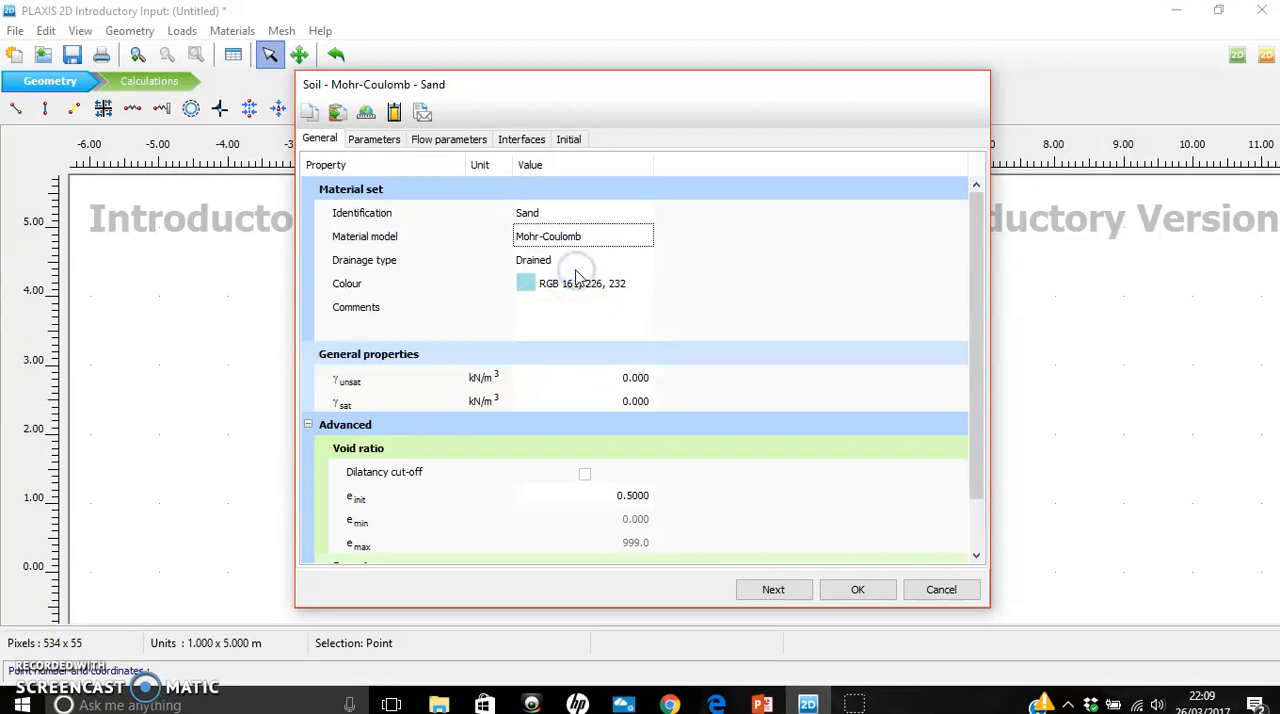
- Read through the drainage type descriptions and choose Drained as the Sand drainage type
left_click(563, 262)
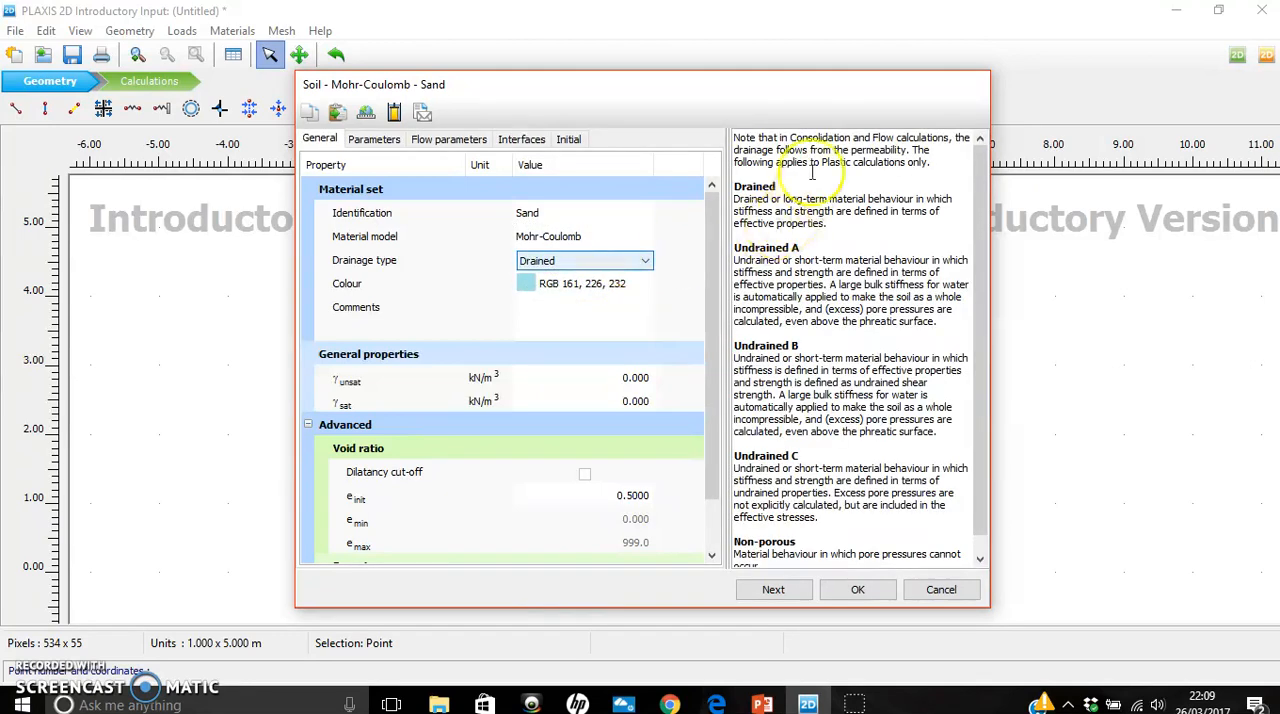
left_click_drag(983, 315, 980, 383)
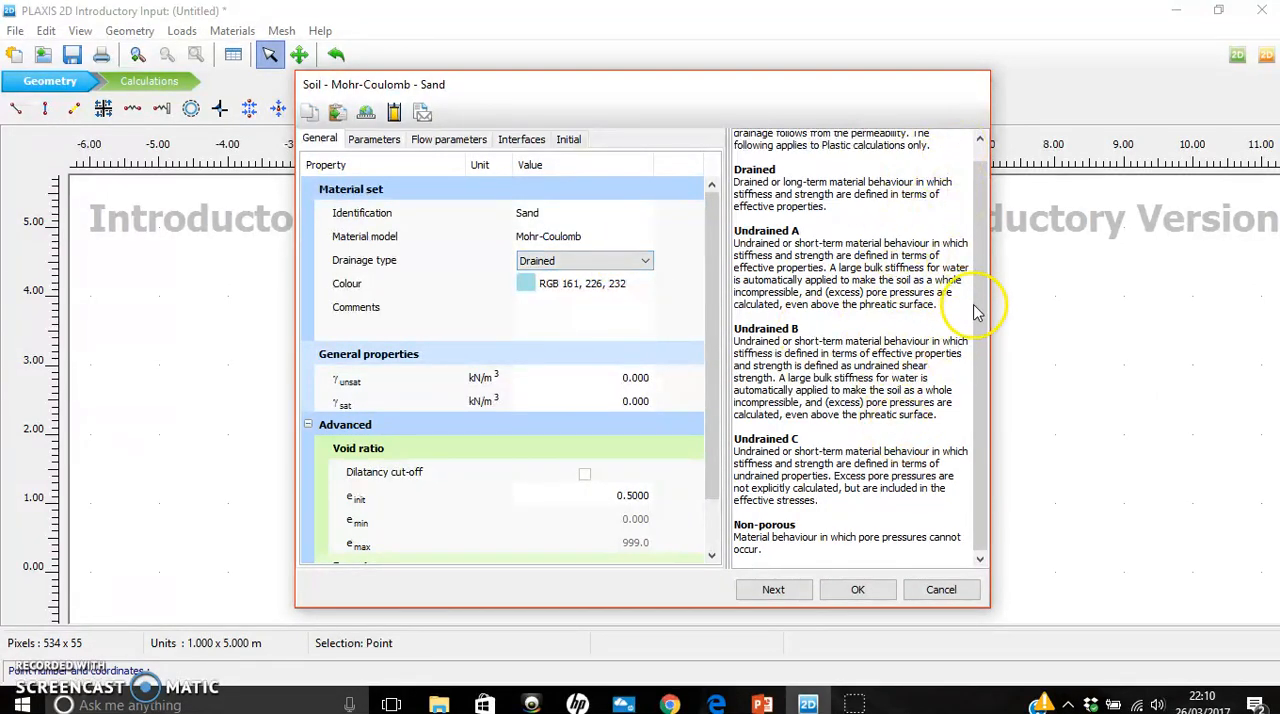
mouse_move(980, 342)
left_mouse_down()
mouse_move(977, 259)
mouse_move(977, 344)
left_mouse_up()
left_click(647, 260)
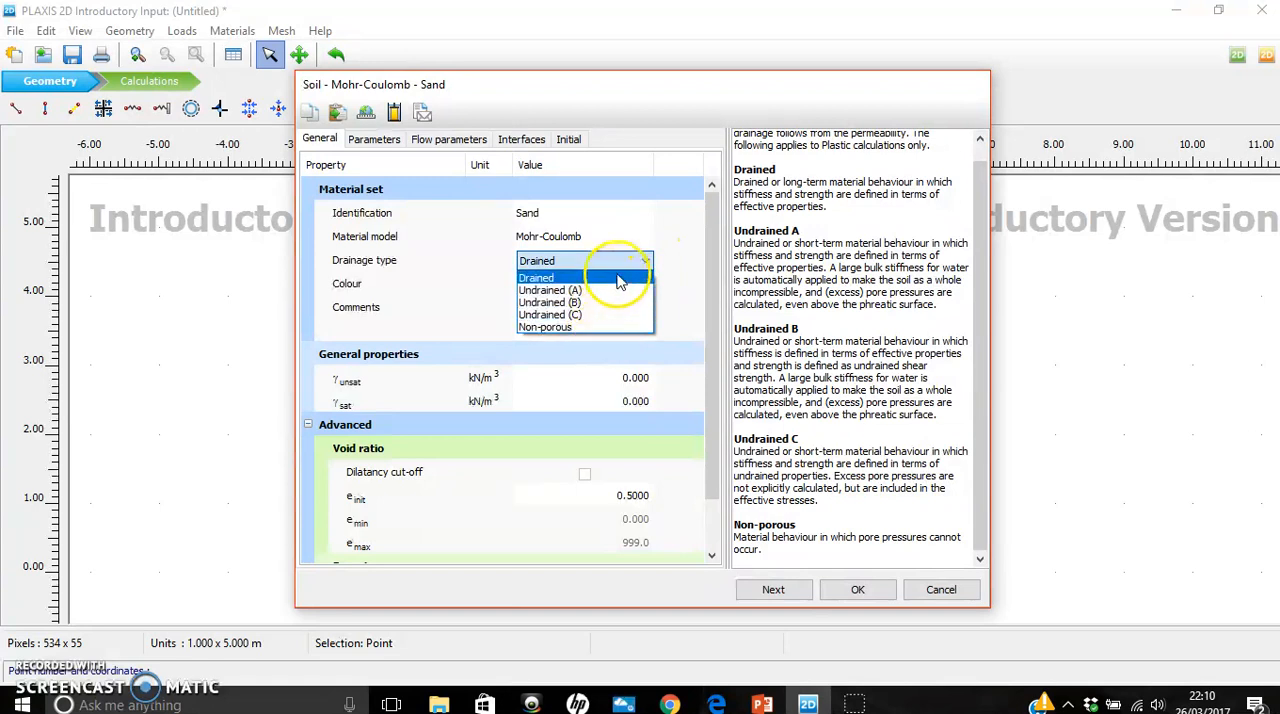
left_click(620, 280)
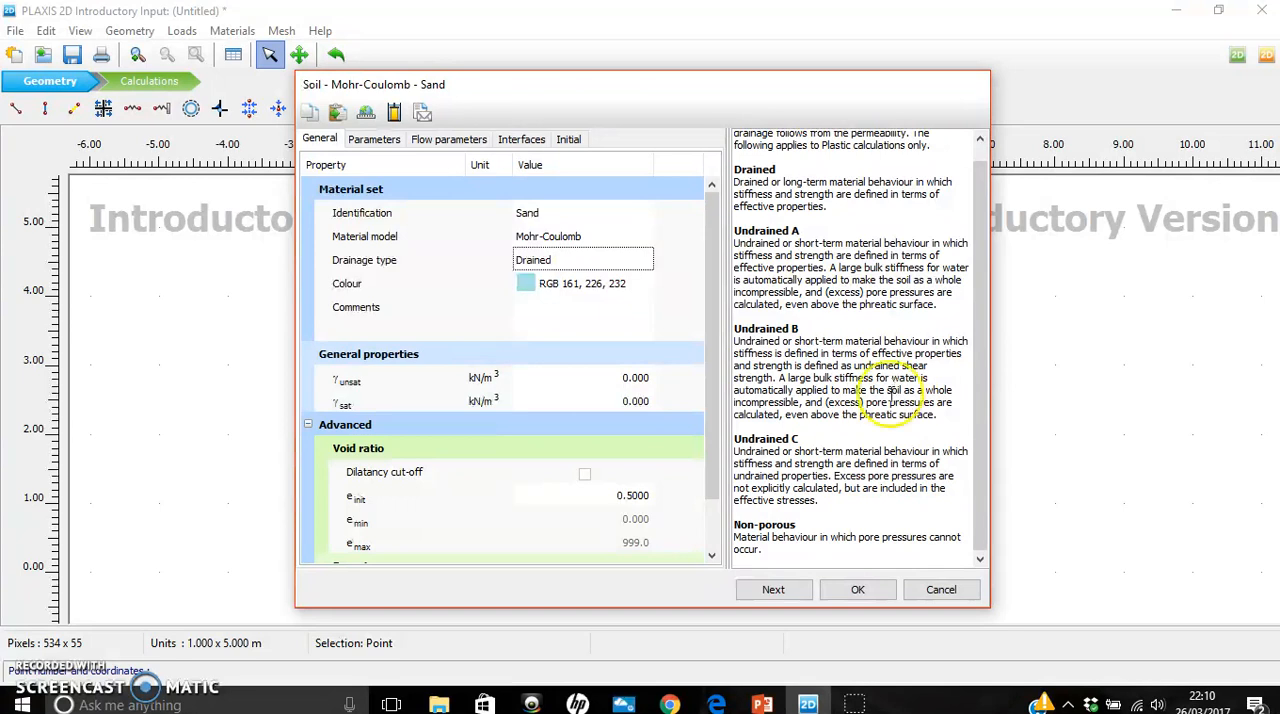
- Try several hues for the Sand material and set its colour to pink, RGB 232, 161, 209
left_click(538, 287)
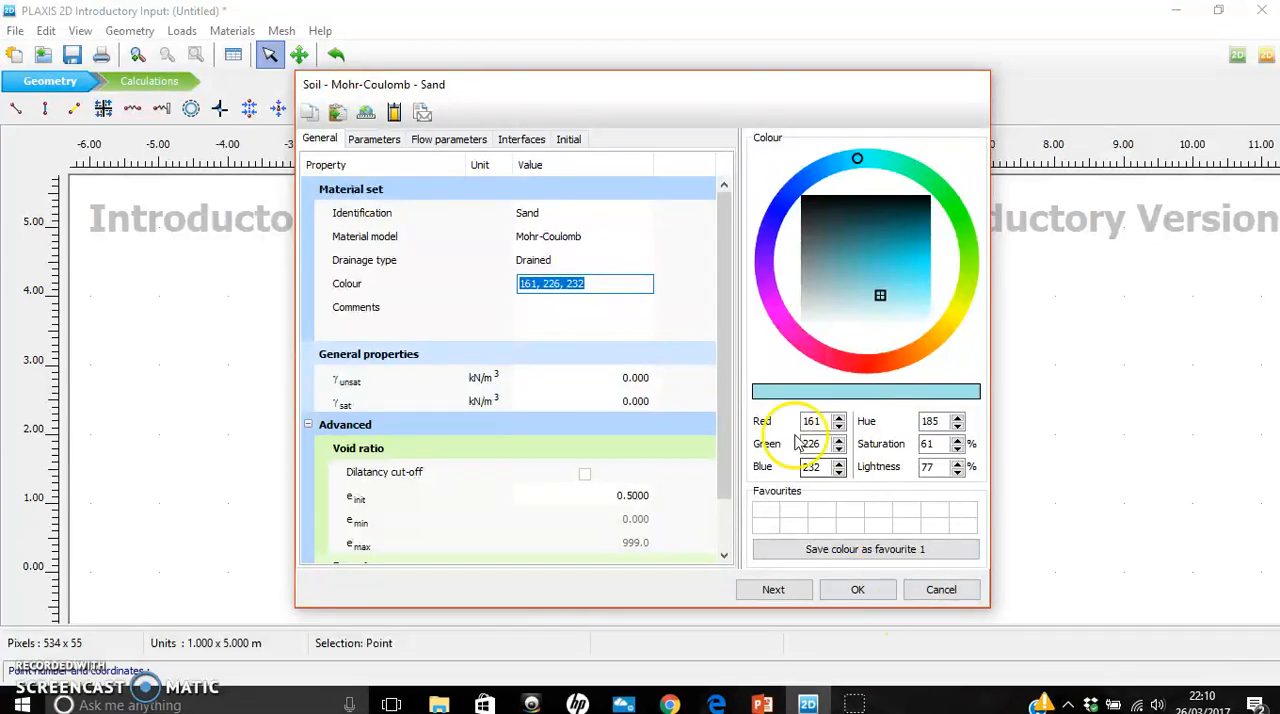
left_click(815, 353)
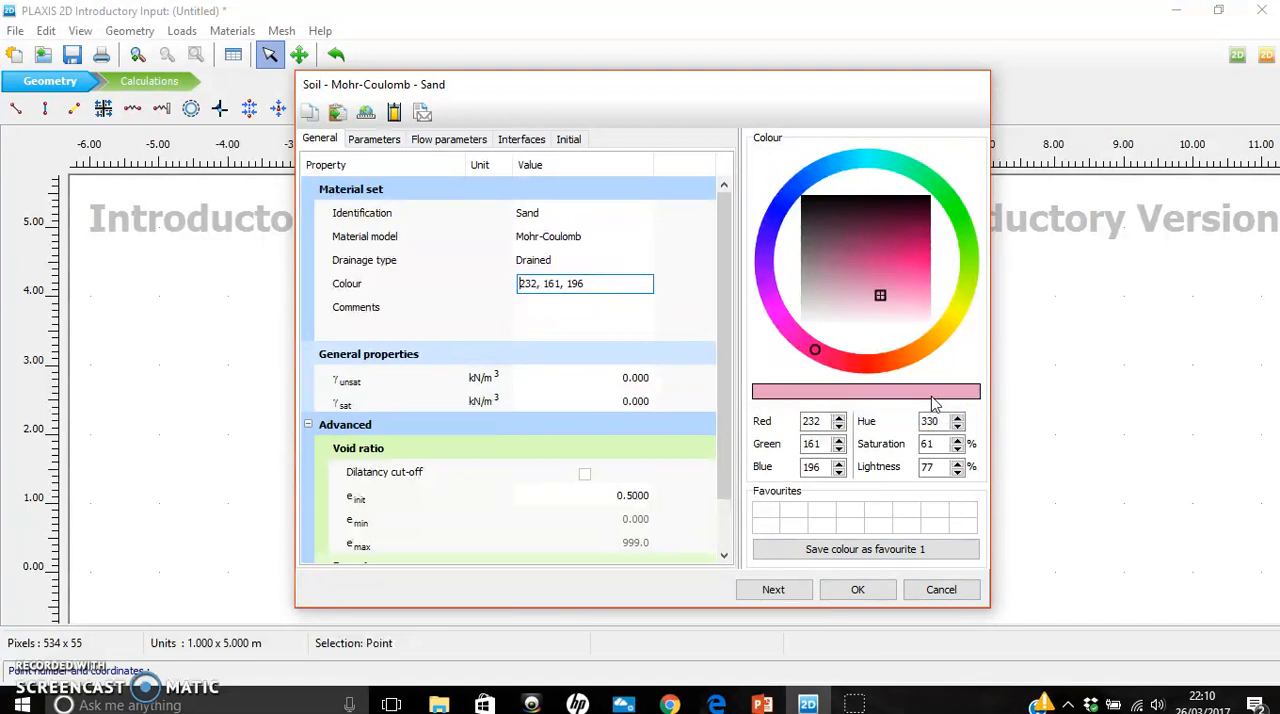
left_click(825, 167)
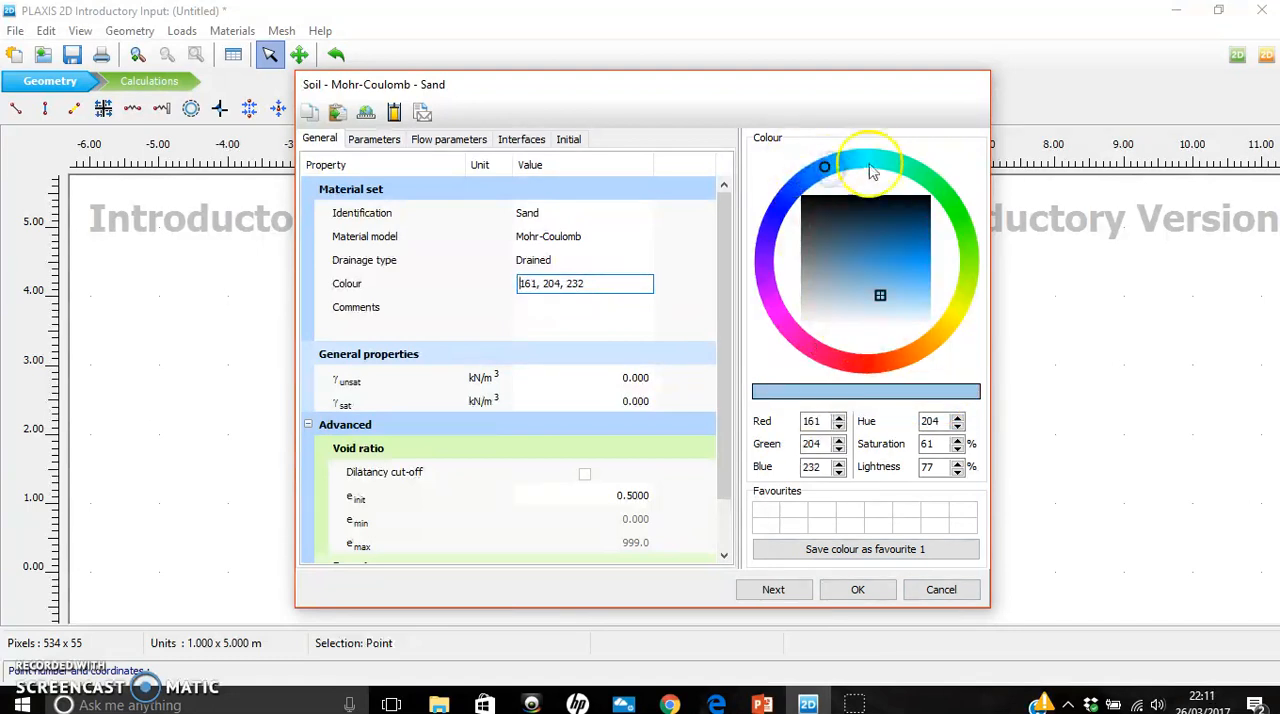
left_click(871, 152)
left_click(920, 175)
left_click(947, 205)
left_click_drag(849, 372, 798, 337)
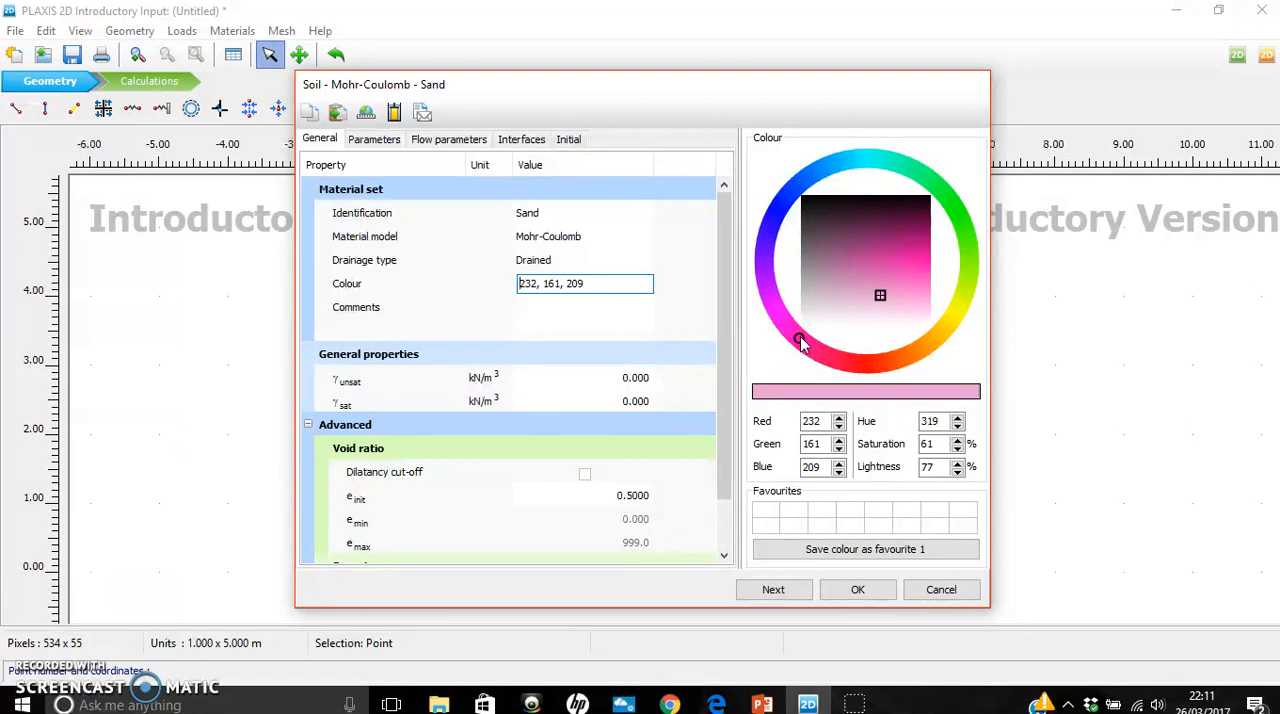
left_click(610, 320)
left_click(517, 283)
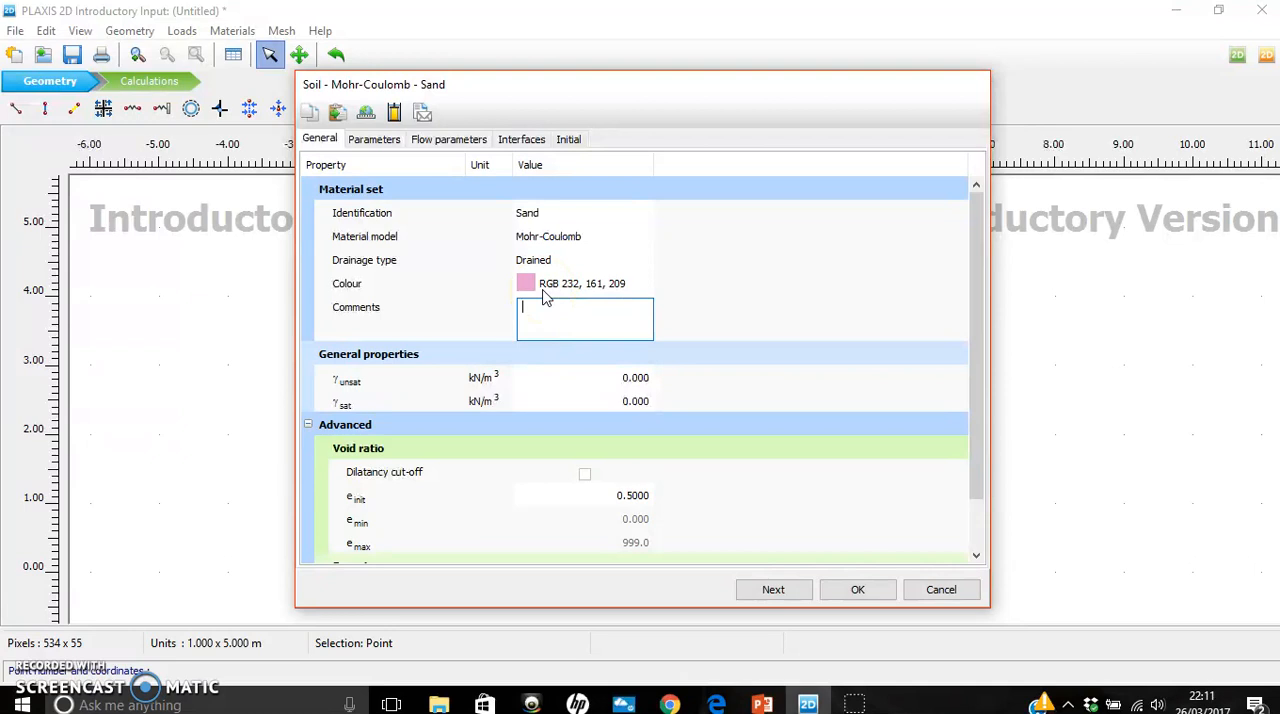
left_click(576, 316)
left_click(459, 328)
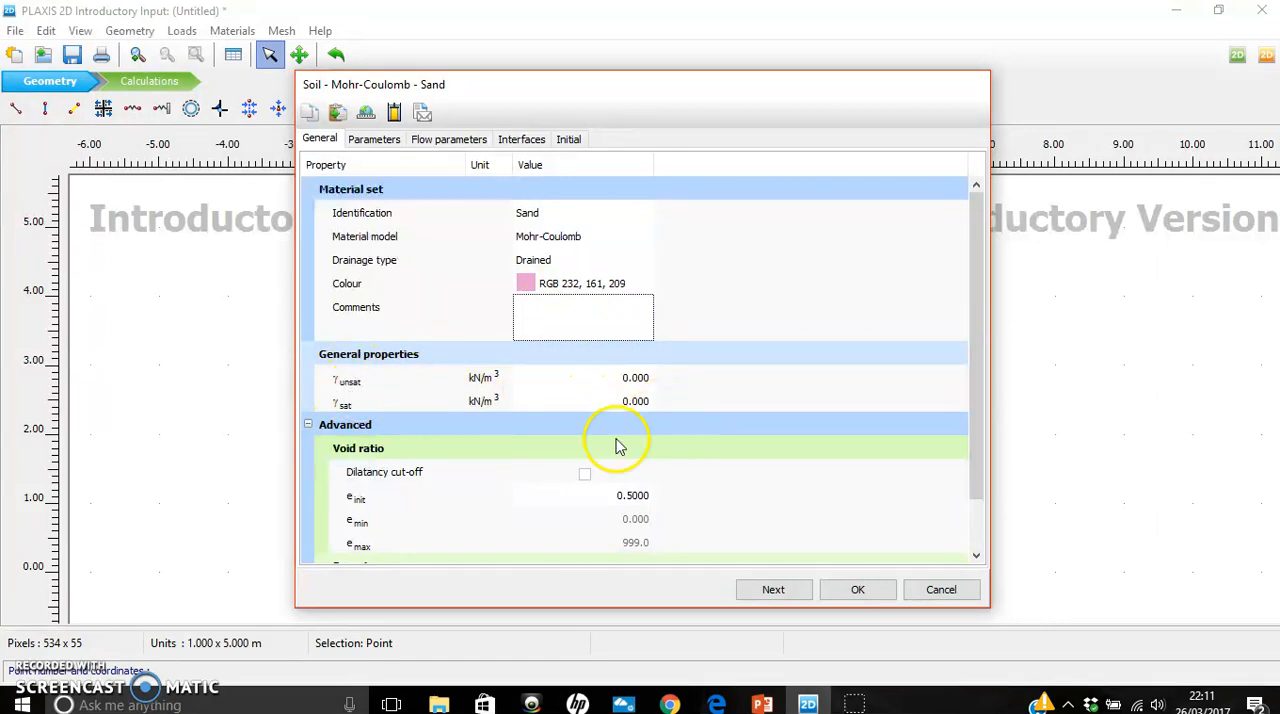
- Look up the unit weights in the PowerPoint table and set Sand's γunsat to 17 and γsat to 20 kN/m³ in PLAXIS
left_click(762, 704)
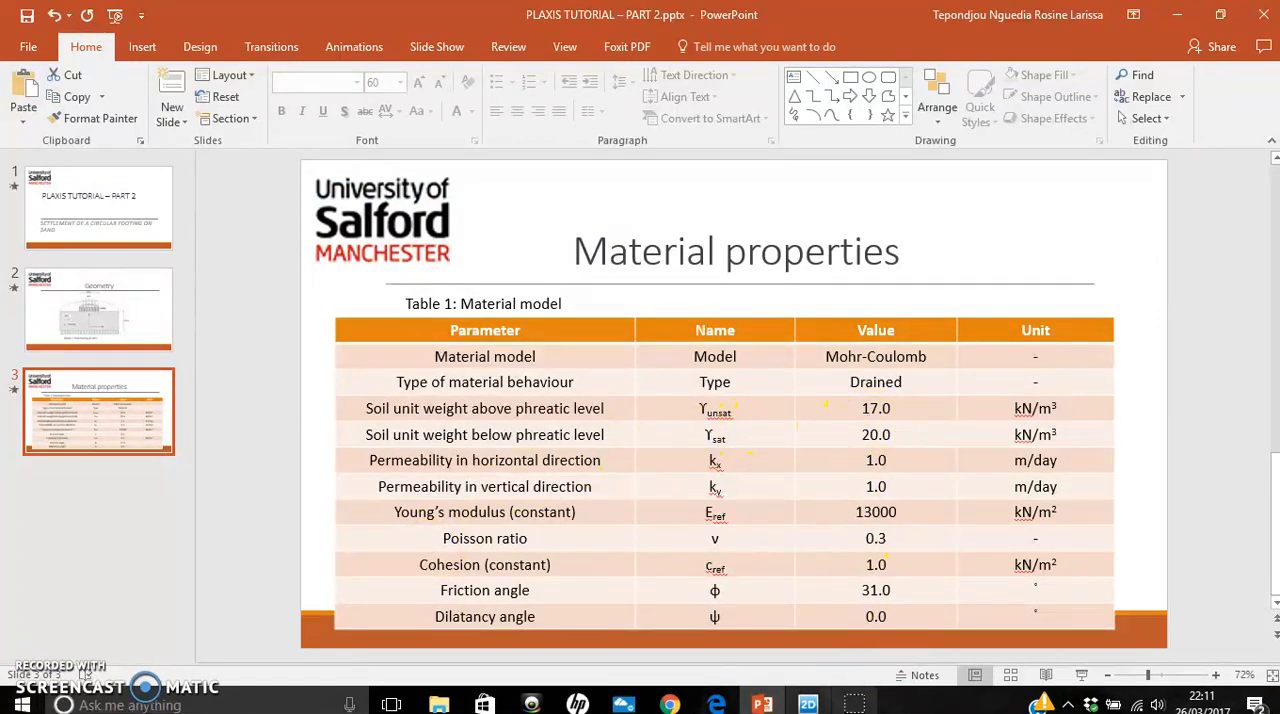
left_click(808, 704)
left_click(646, 379)
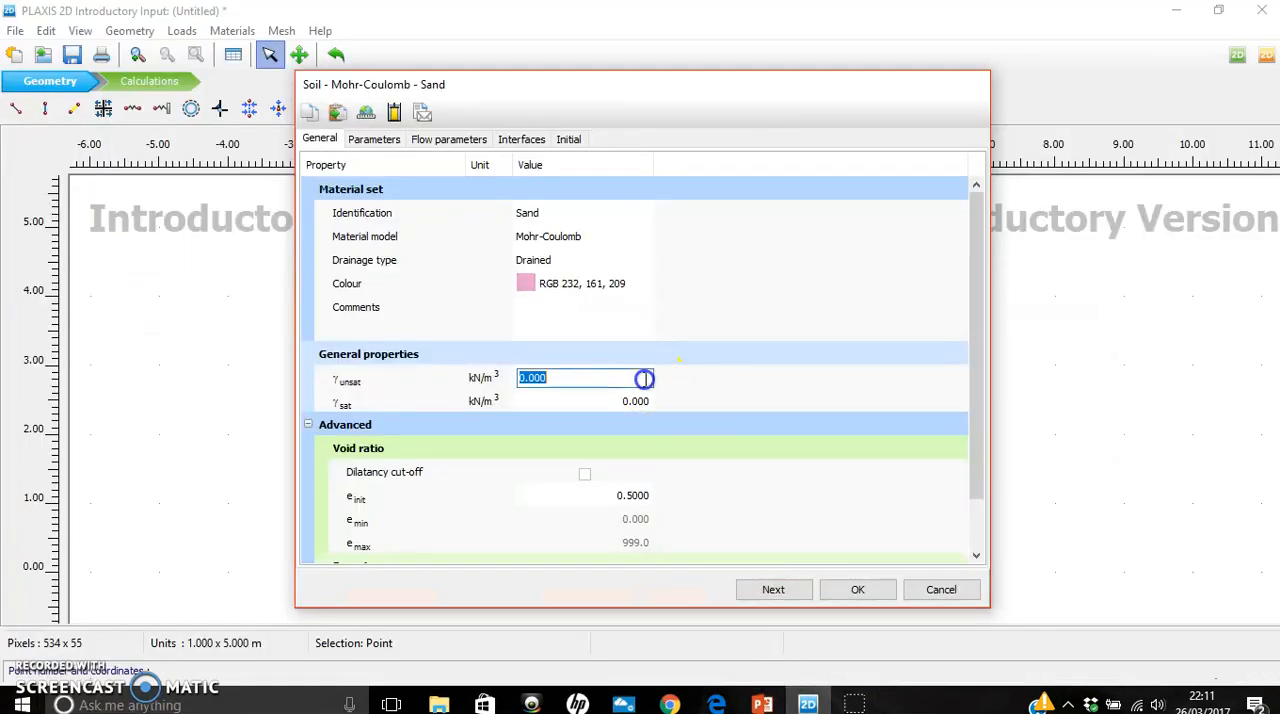
type("17")
key("Tab")
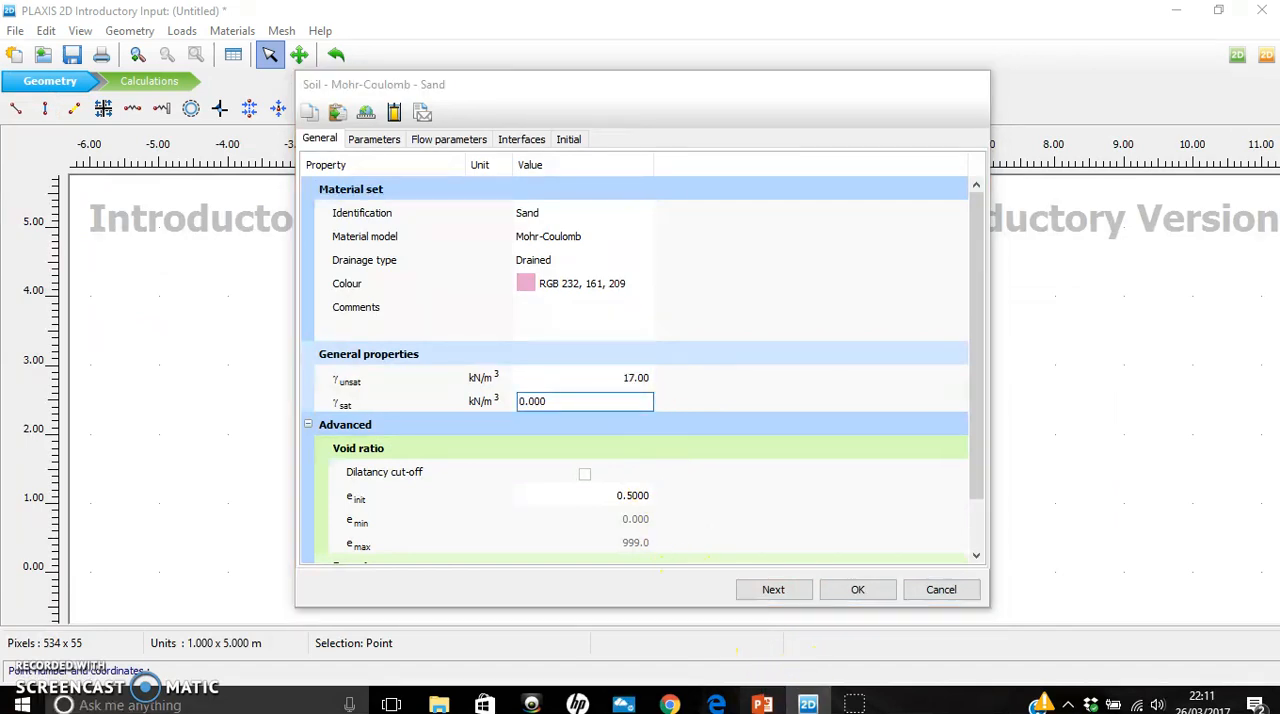
left_click(762, 704)
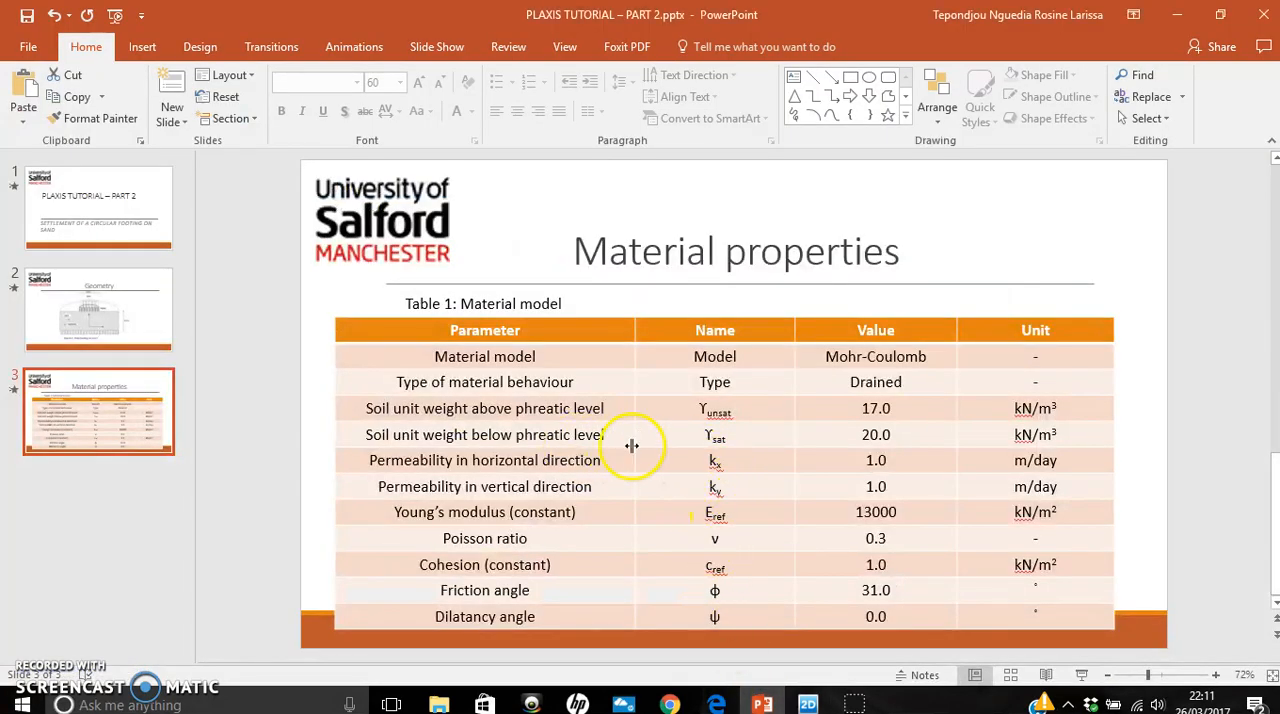
left_click(808, 703)
type("20.00")
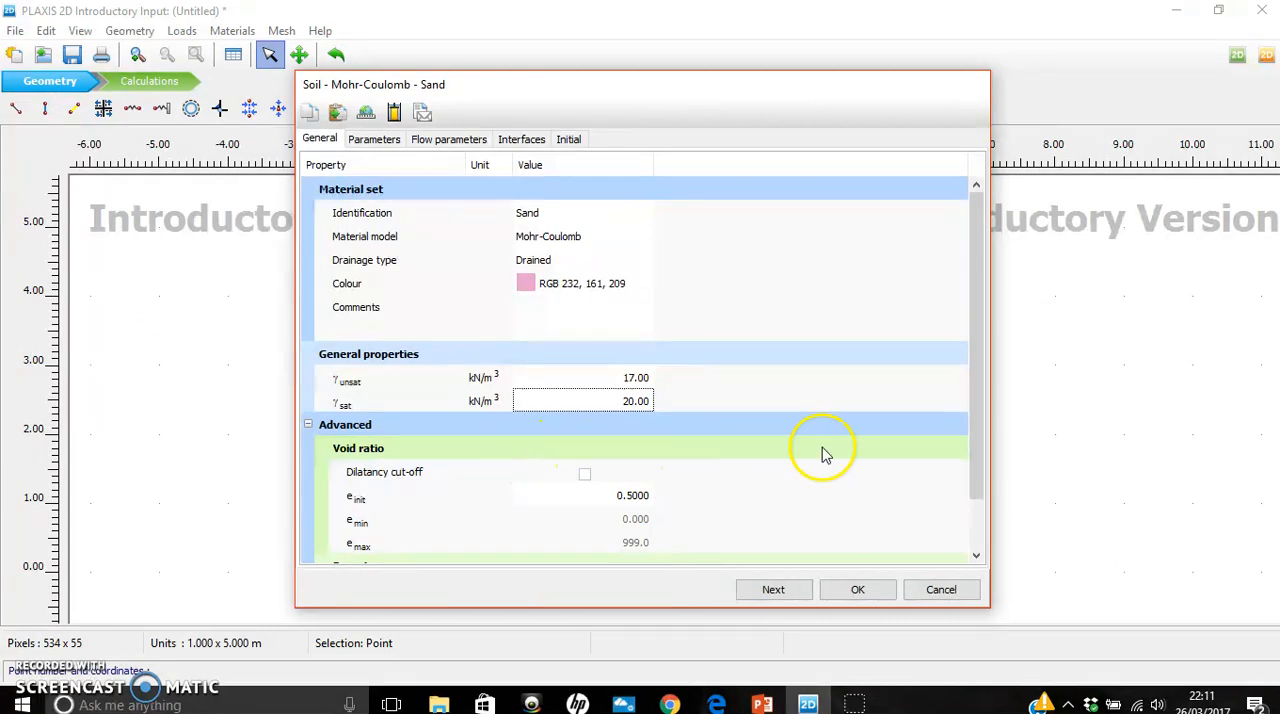
left_click_drag(980, 354, 978, 408)
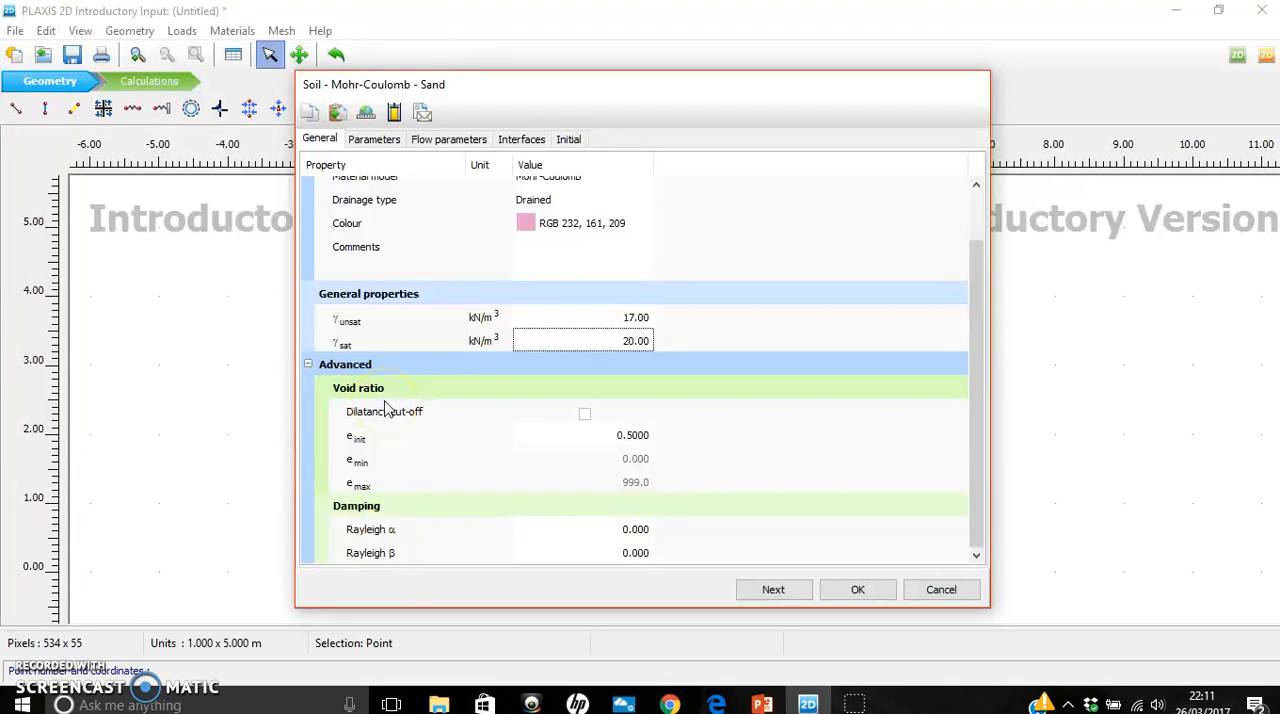
left_click_drag(980, 477, 980, 357)
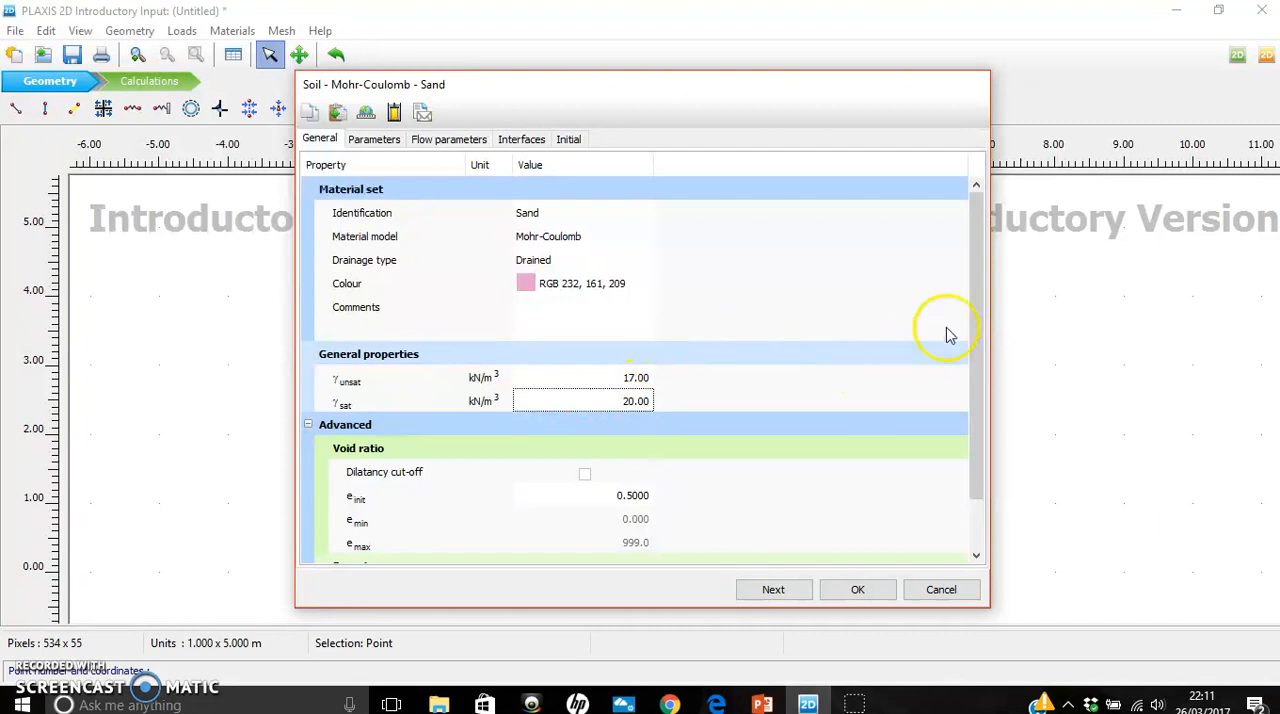
left_click_drag(990, 272, 980, 331)
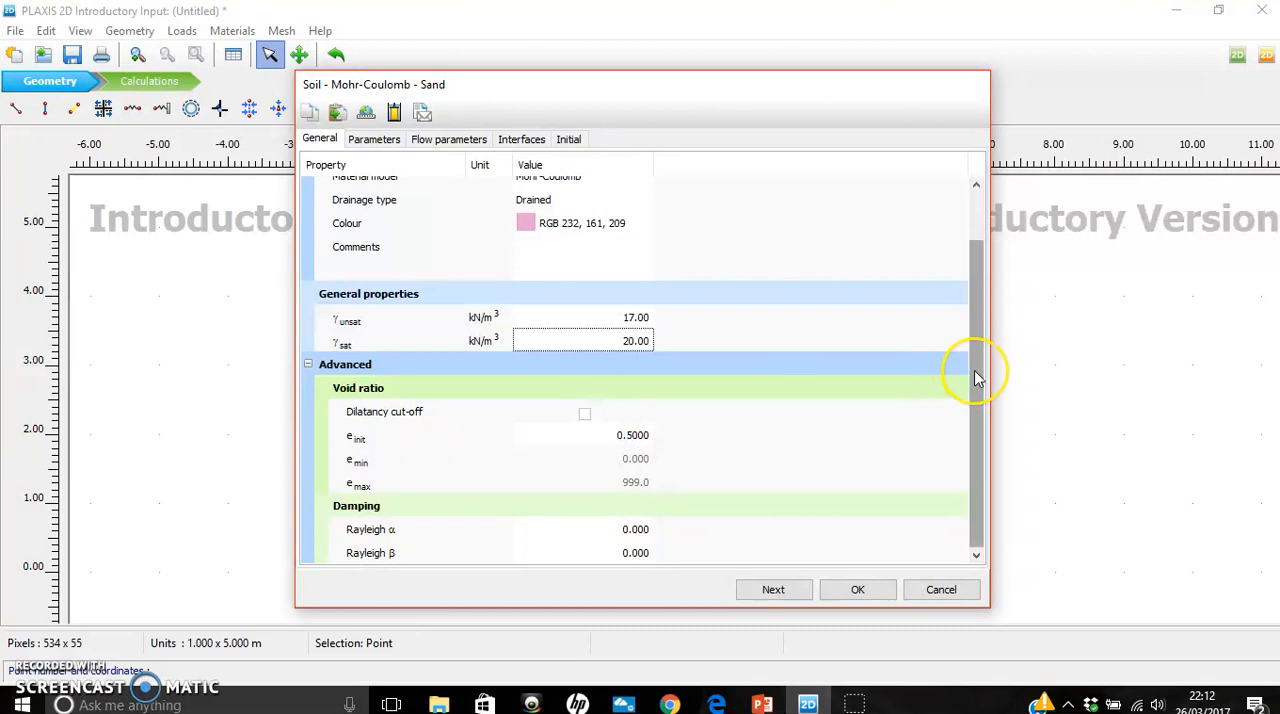
left_click_drag(975, 373, 975, 286)
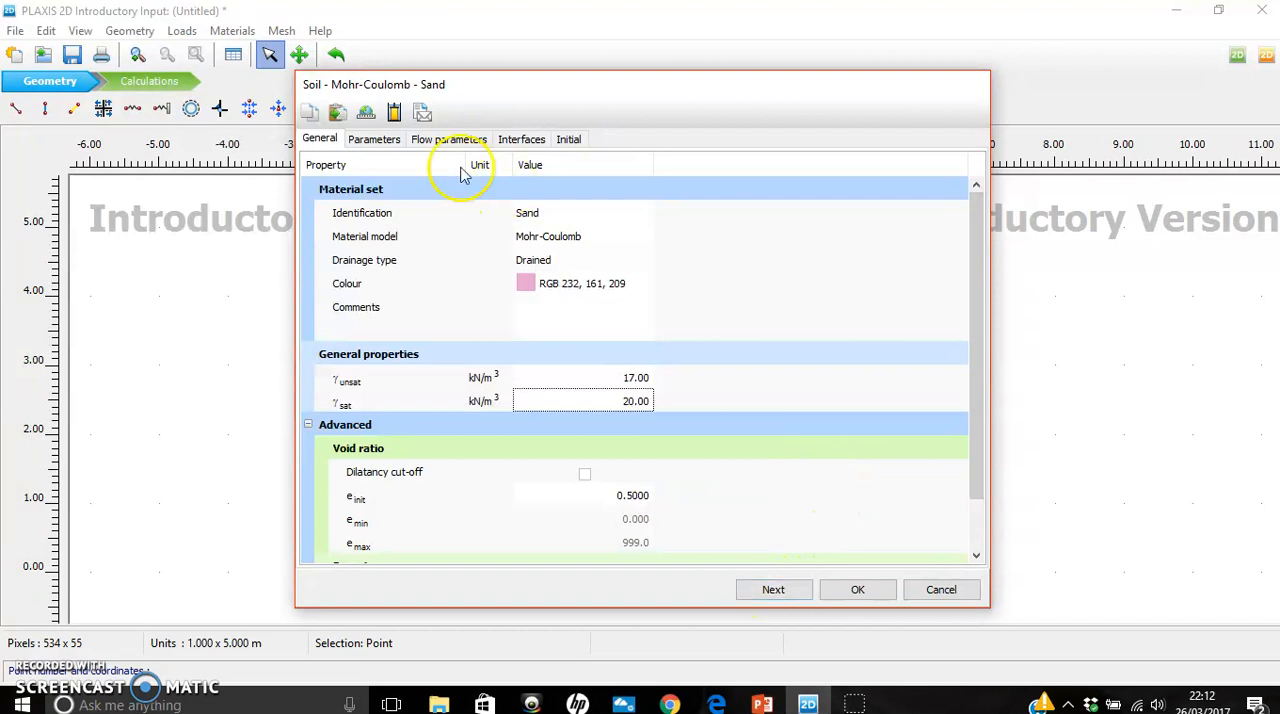
- Look up Young's modulus in the PowerPoint table and set Sand's stiffness E' to 13000 kN/m² in PLAXIS
left_click(380, 140)
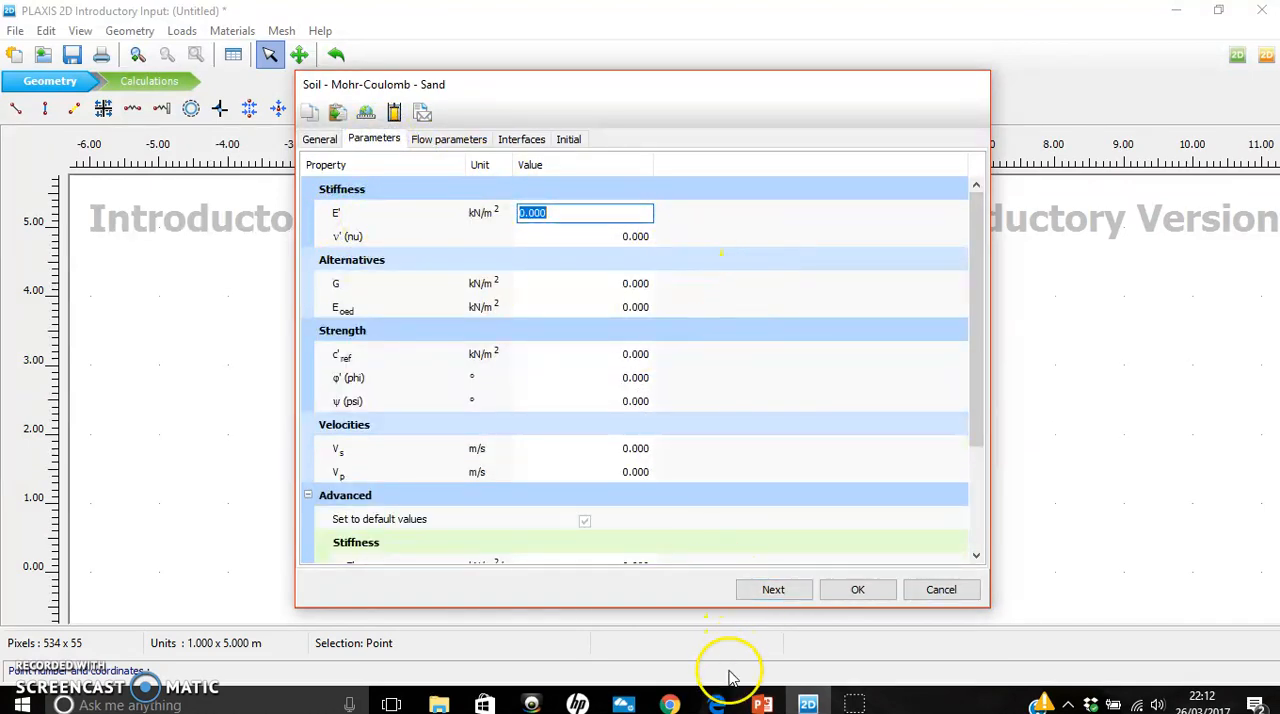
left_click(762, 703)
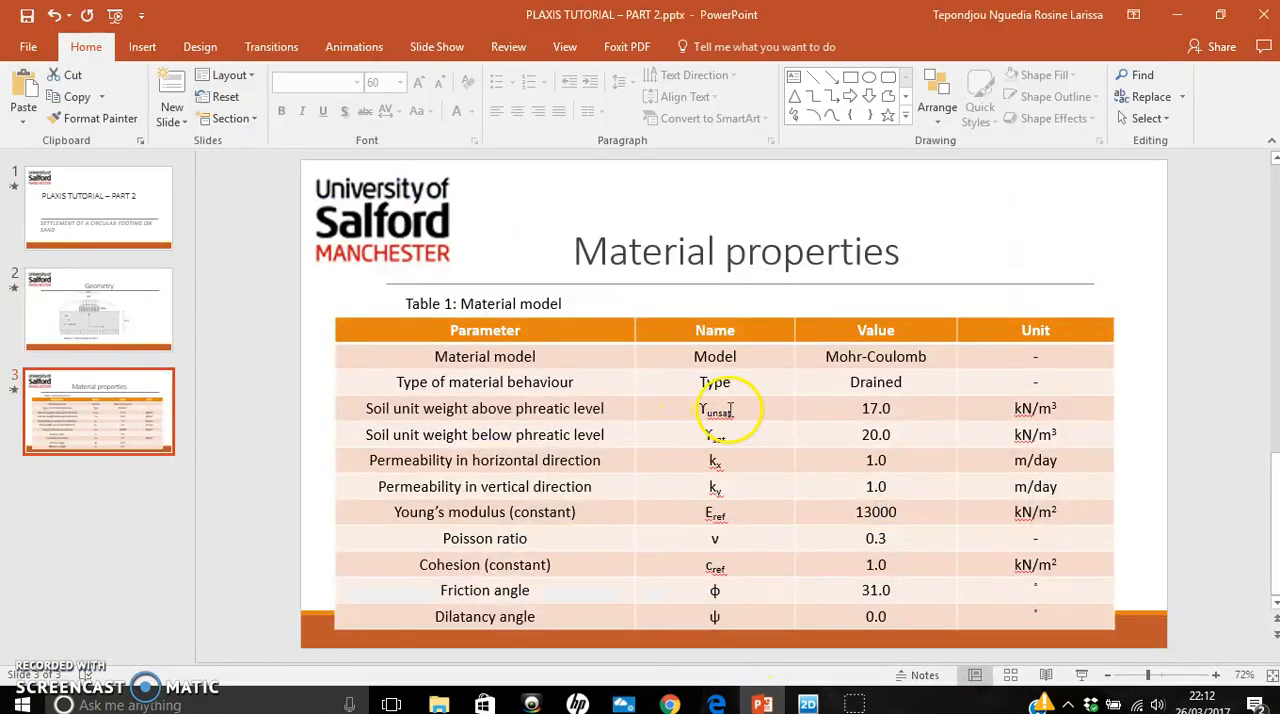
left_click(808, 703)
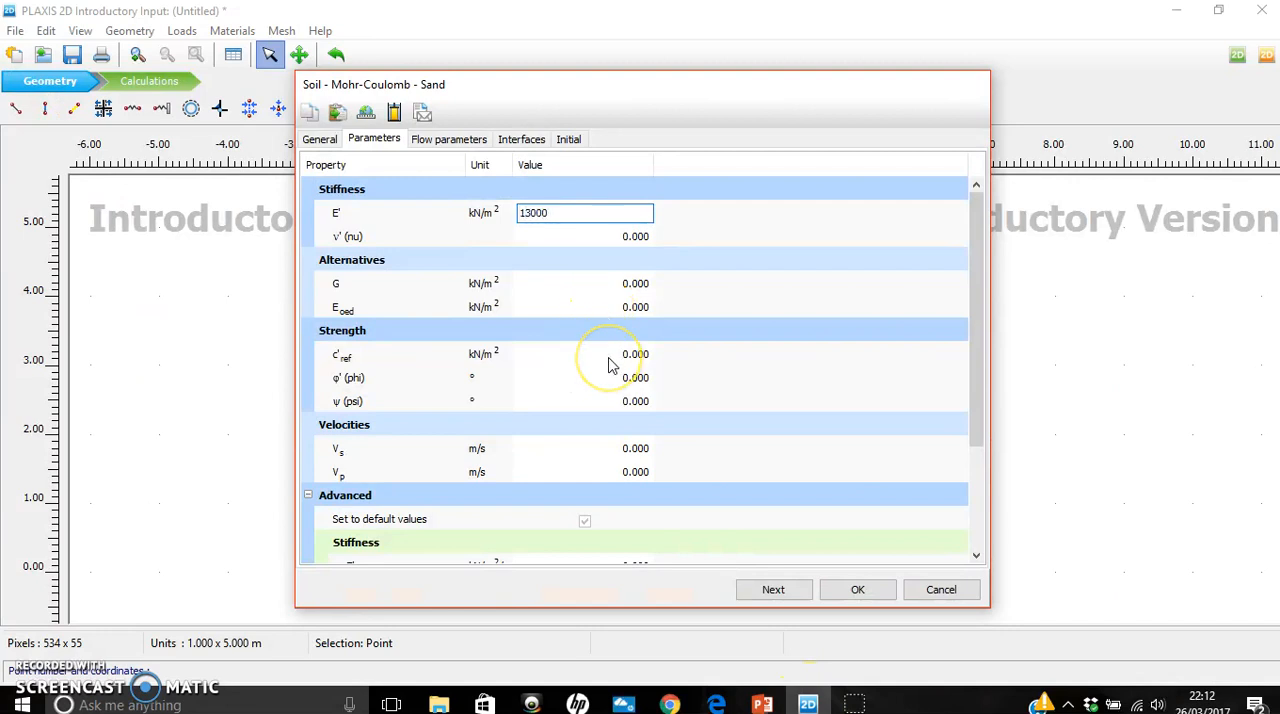
key("Tab")
left_click(792, 216)
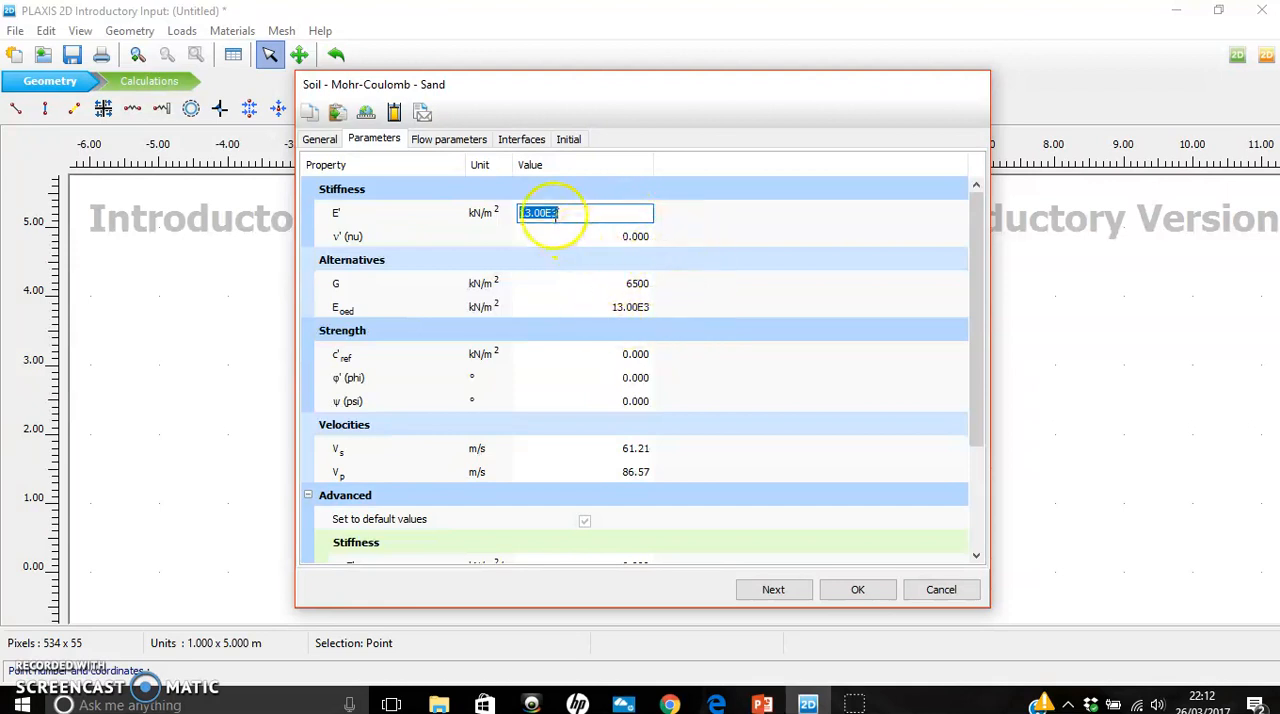
left_click(719, 289)
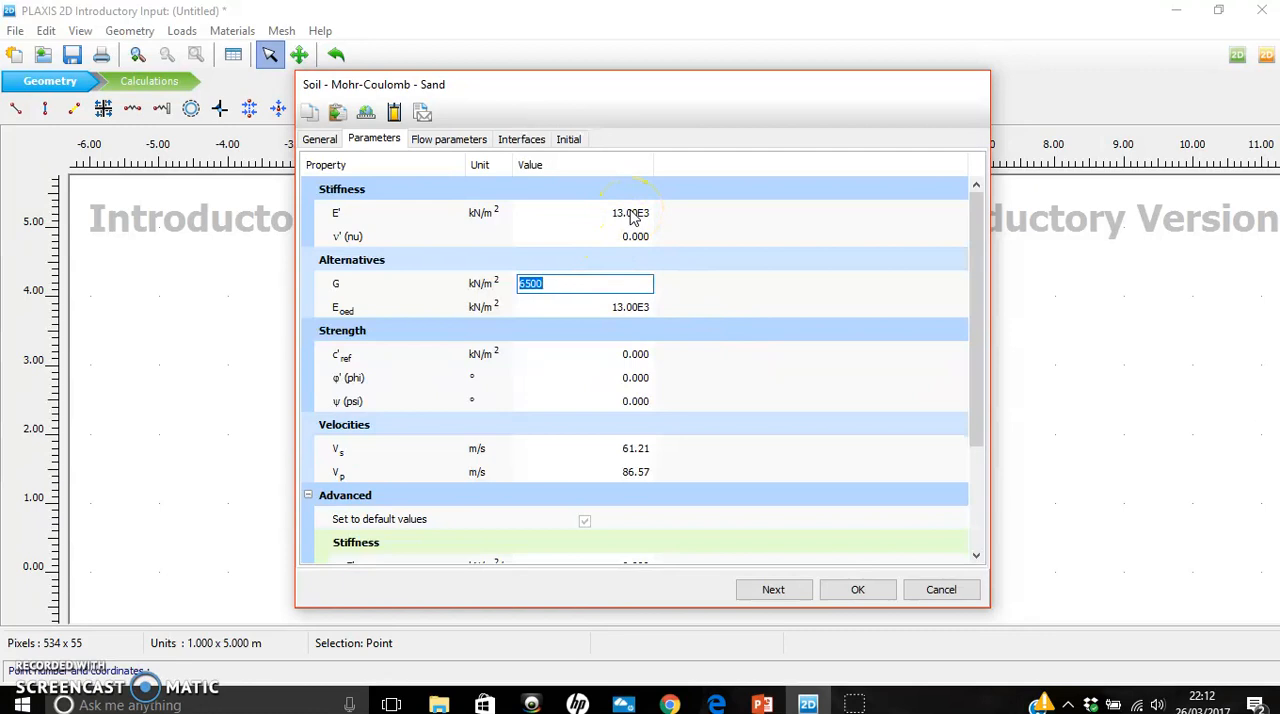
- Look up the friction and dilatancy angles in the PowerPoint table and set Sand's φ' to 31° in PLAXIS
left_click(638, 356)
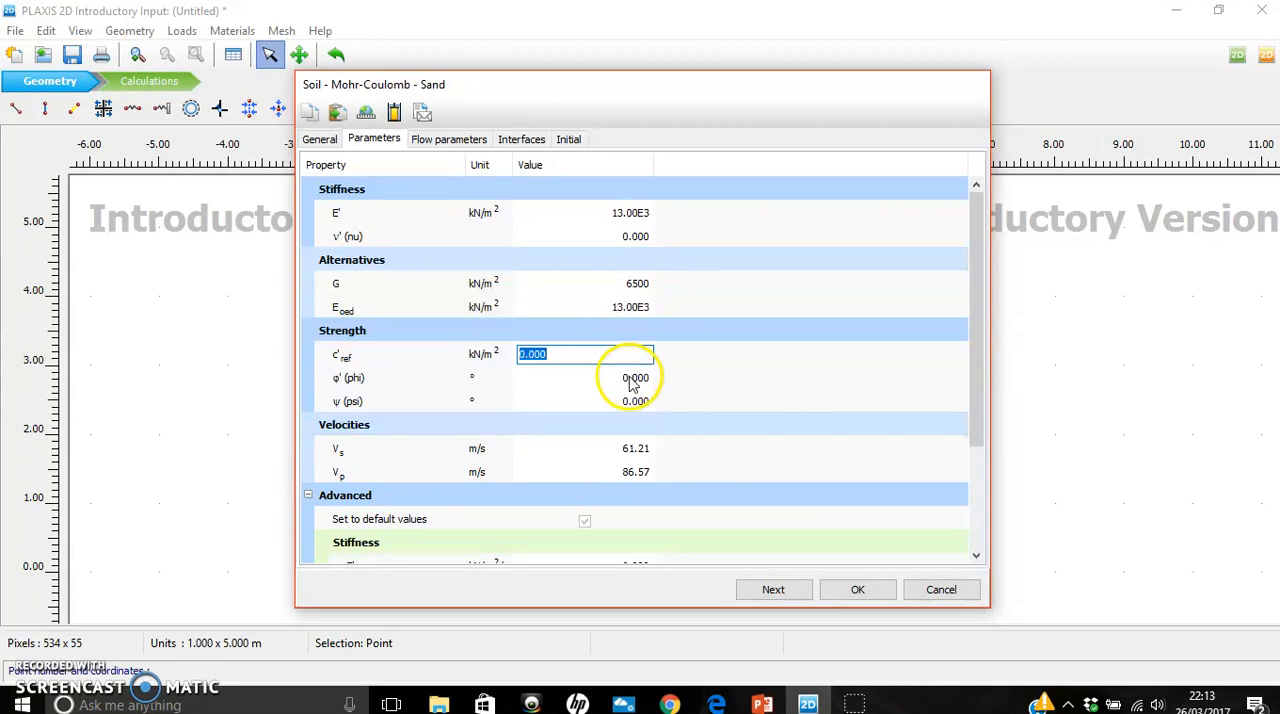
left_click(631, 378)
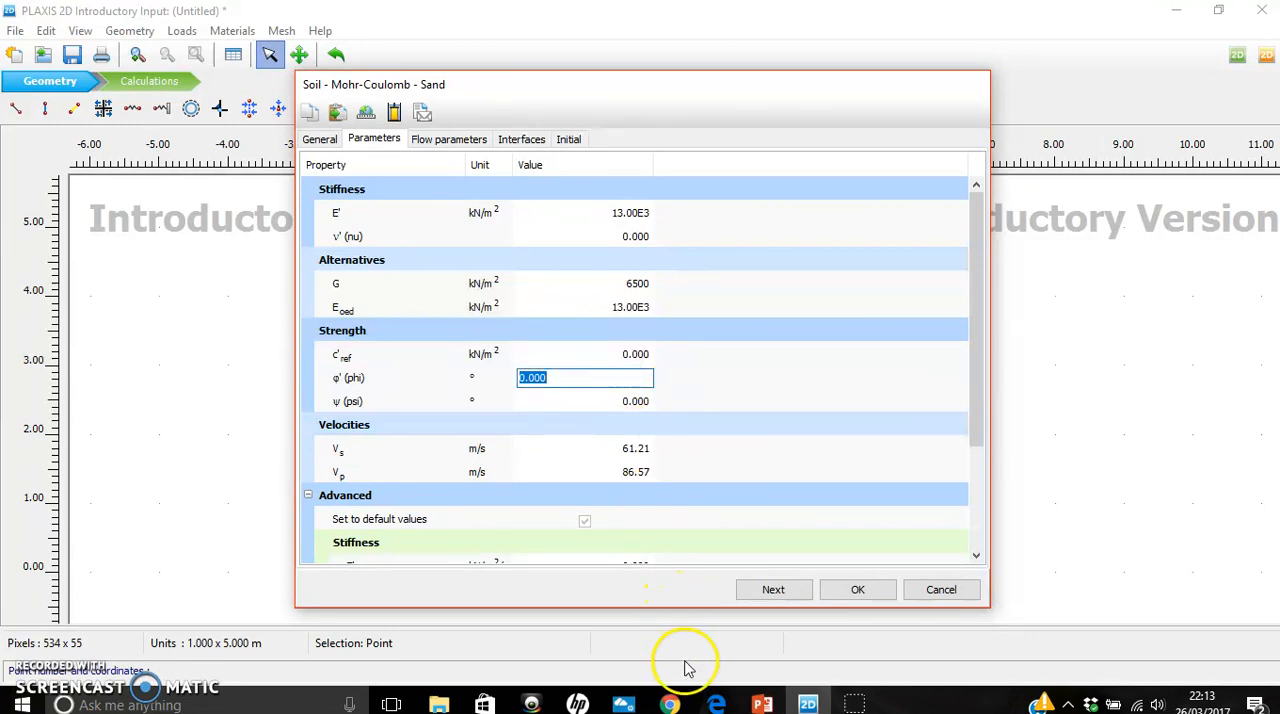
left_click(762, 705)
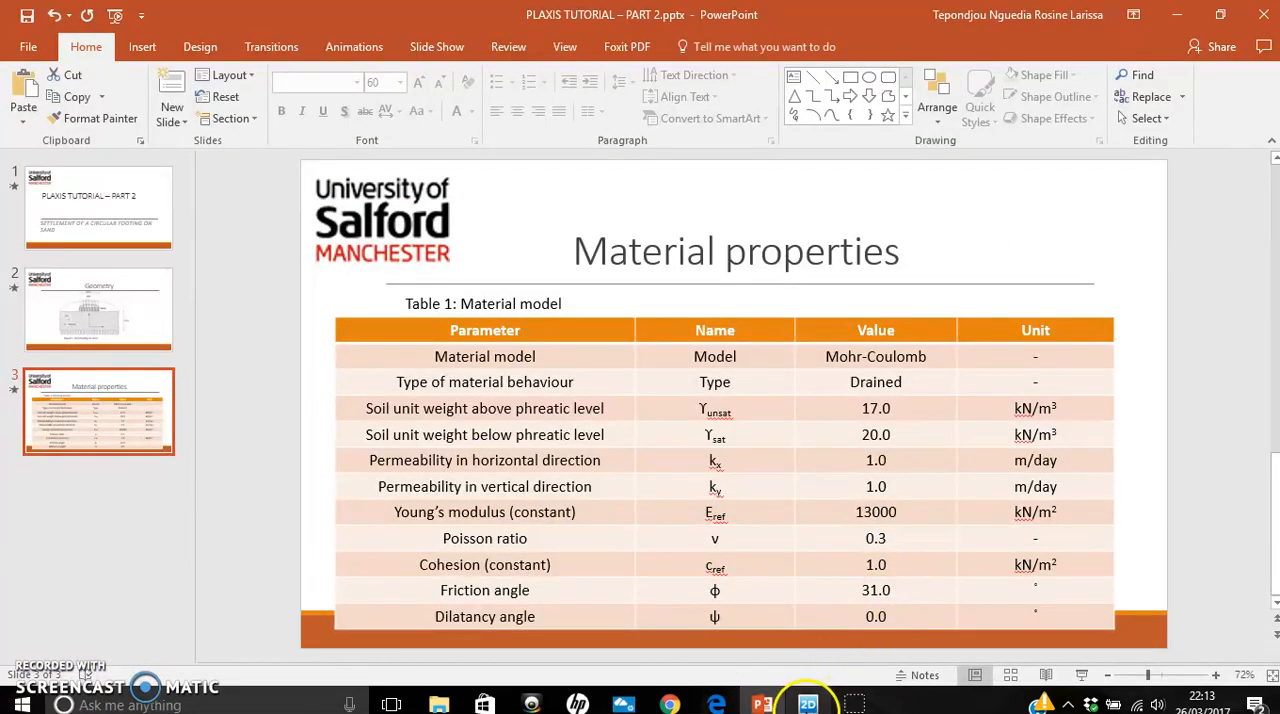
left_click(808, 703)
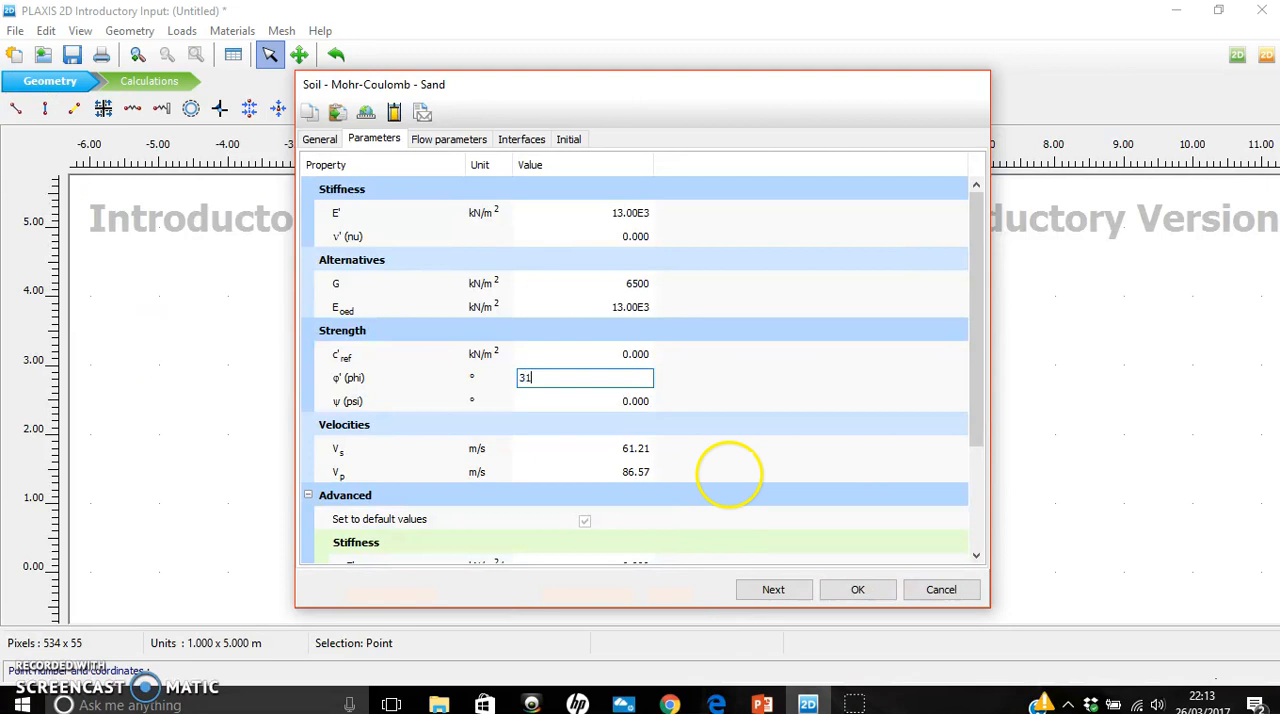
left_click(646, 402)
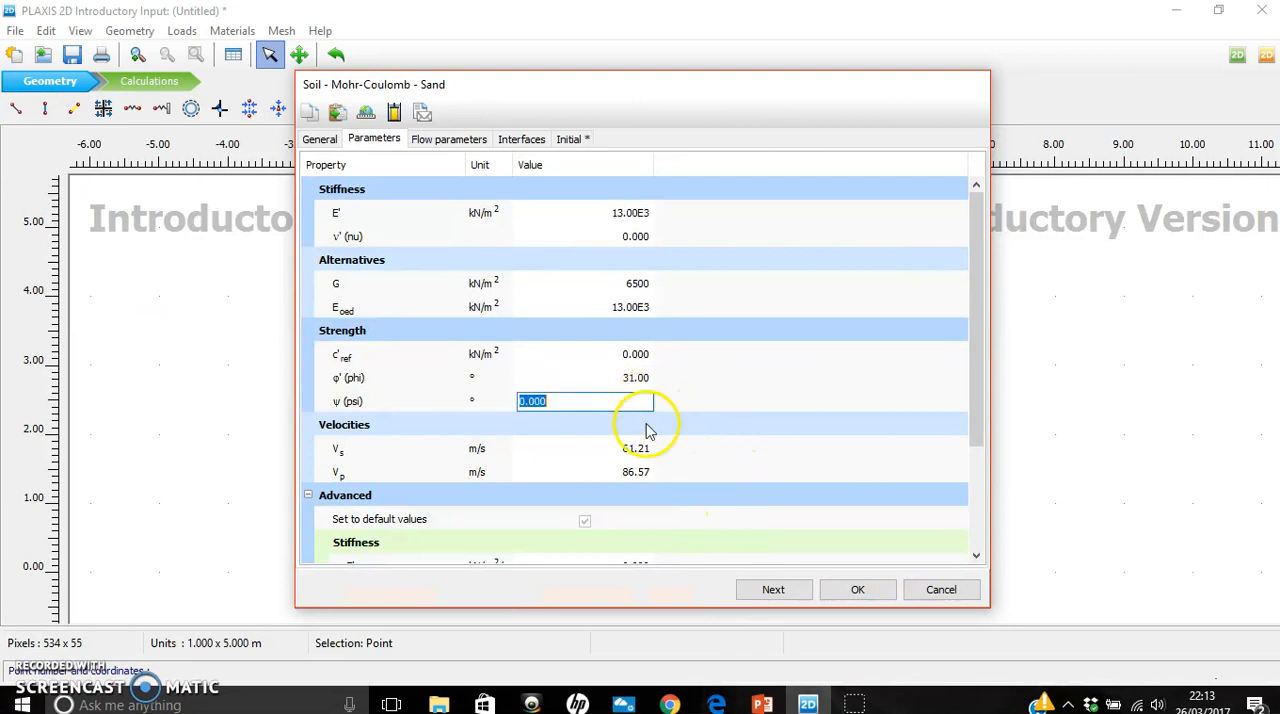
left_click(762, 705)
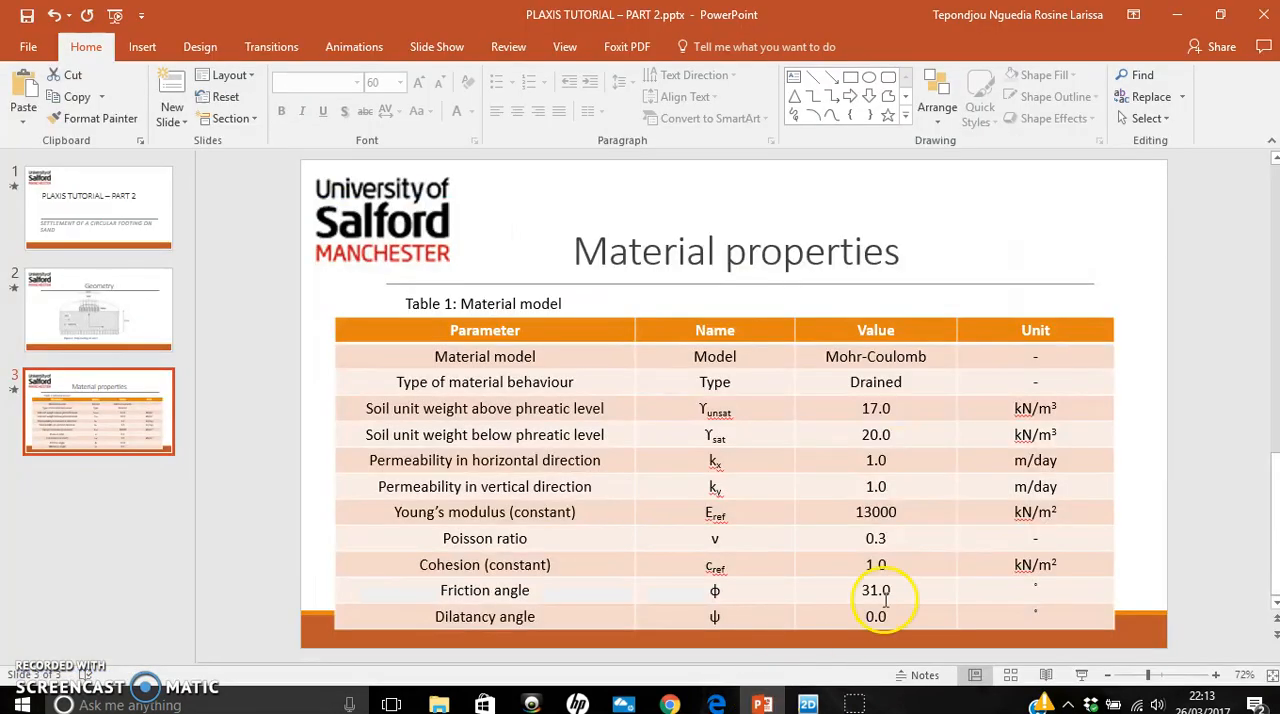
left_click(808, 703)
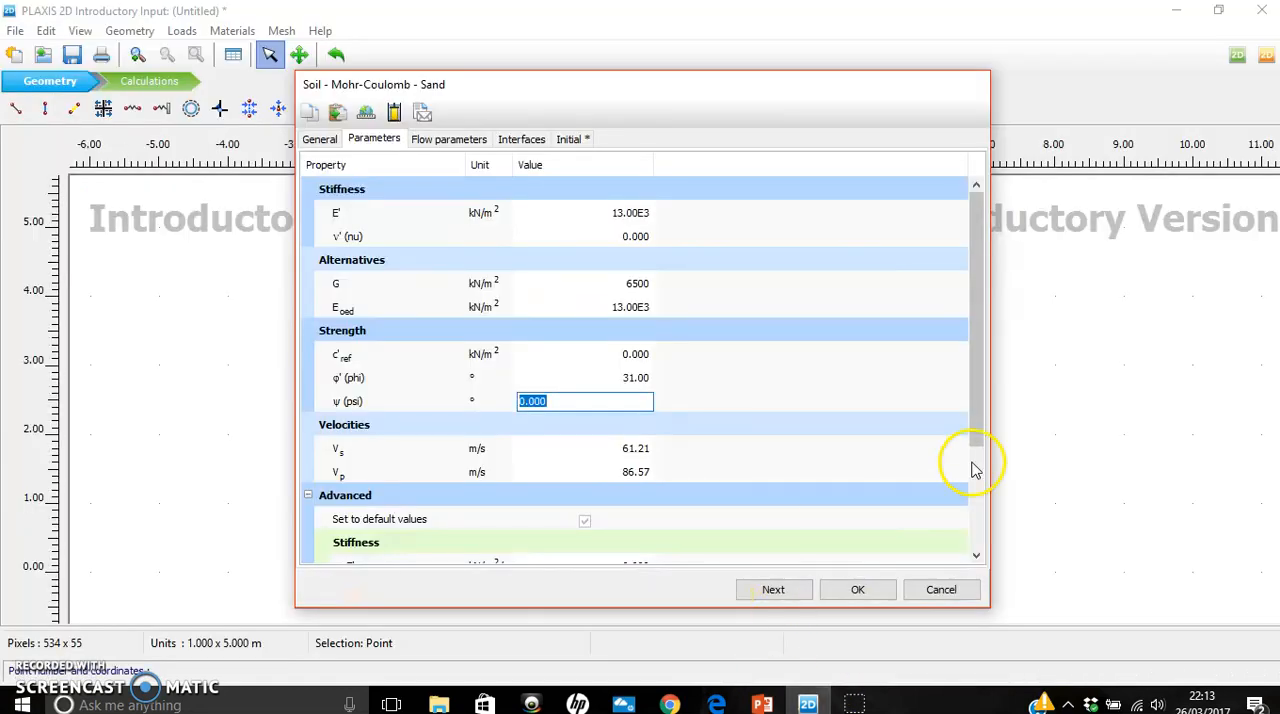
- Examine the advanced stiffness and strength parameters of the Sand material
left_click(986, 333)
left_click_drag(985, 328, 980, 489)
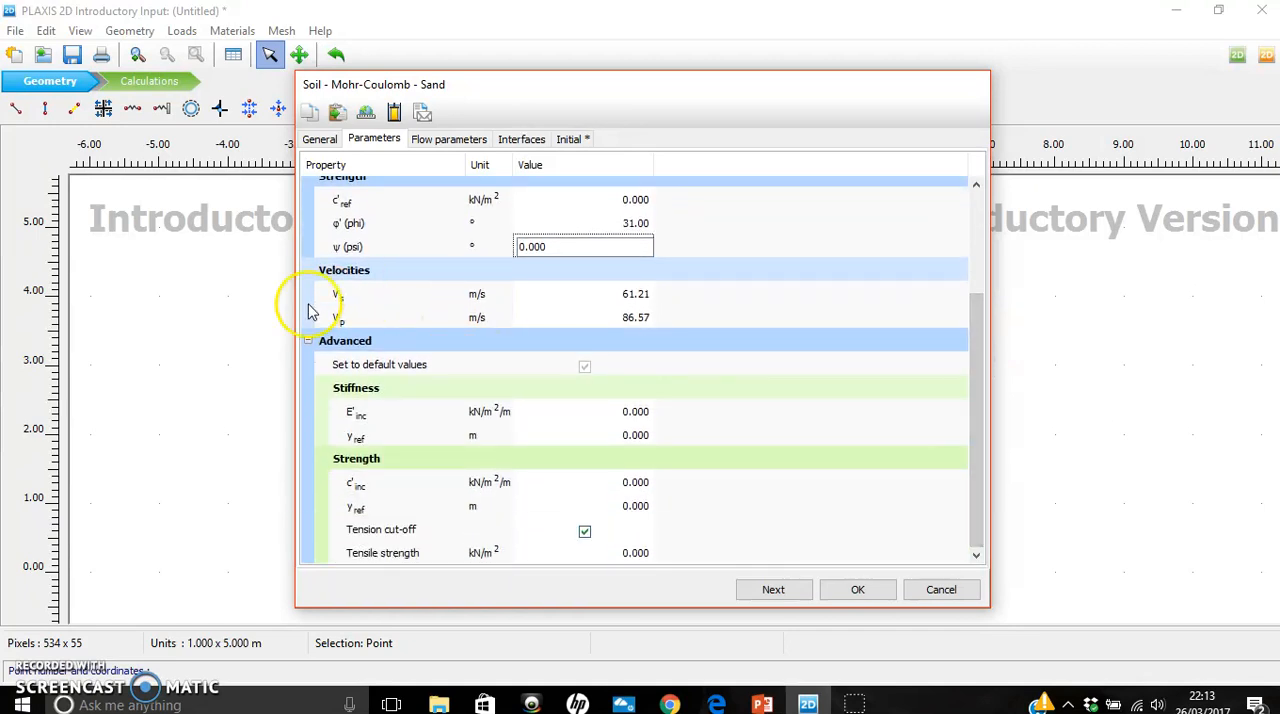
left_click(760, 280)
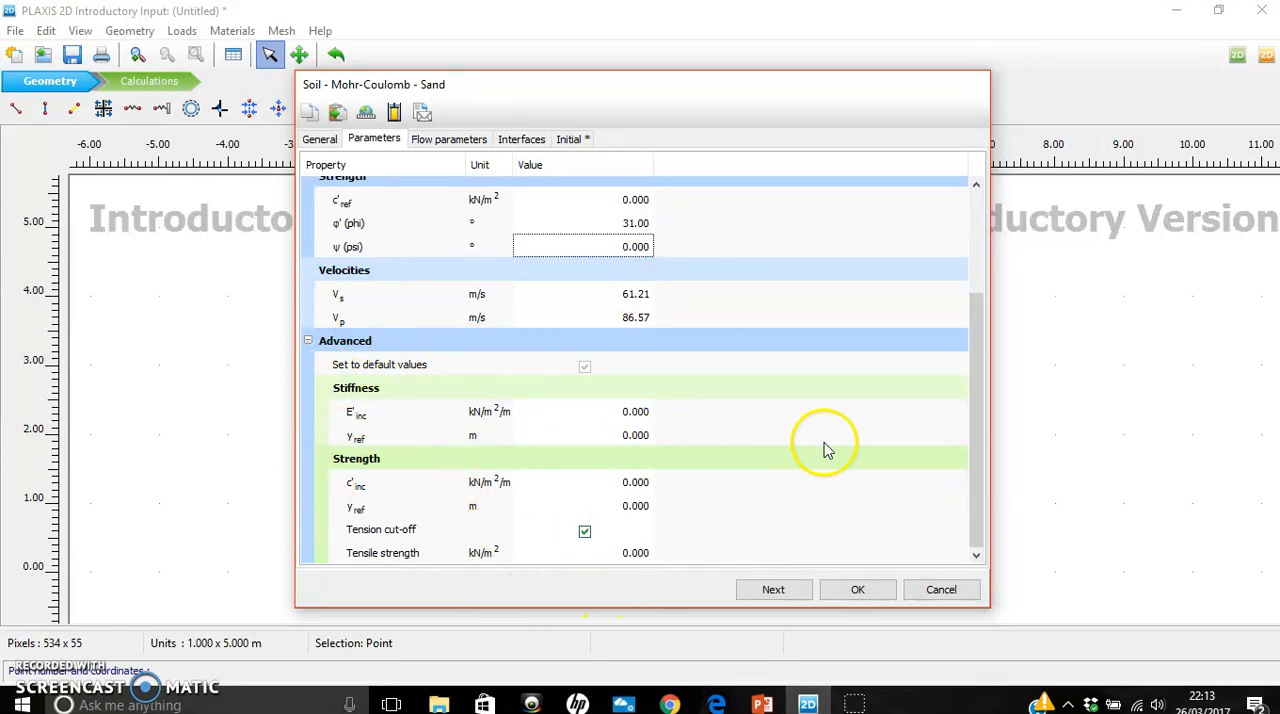
left_click(979, 455)
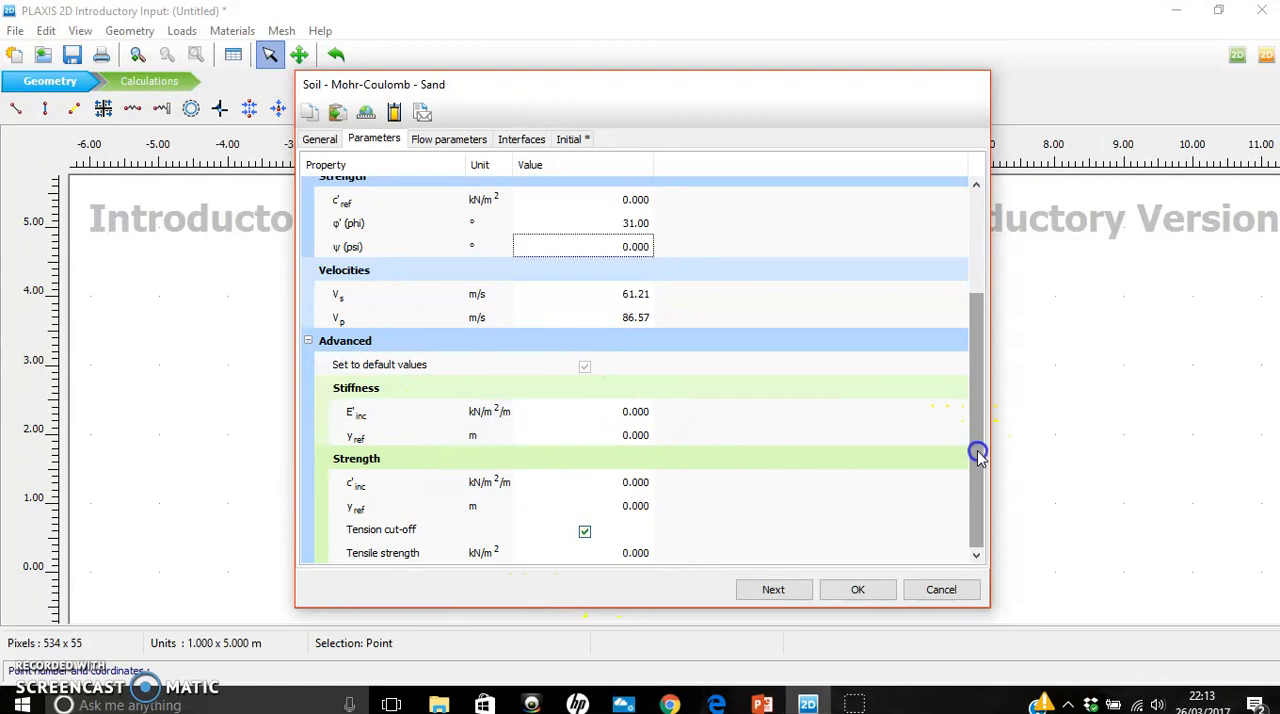
left_click_drag(981, 457, 994, 333)
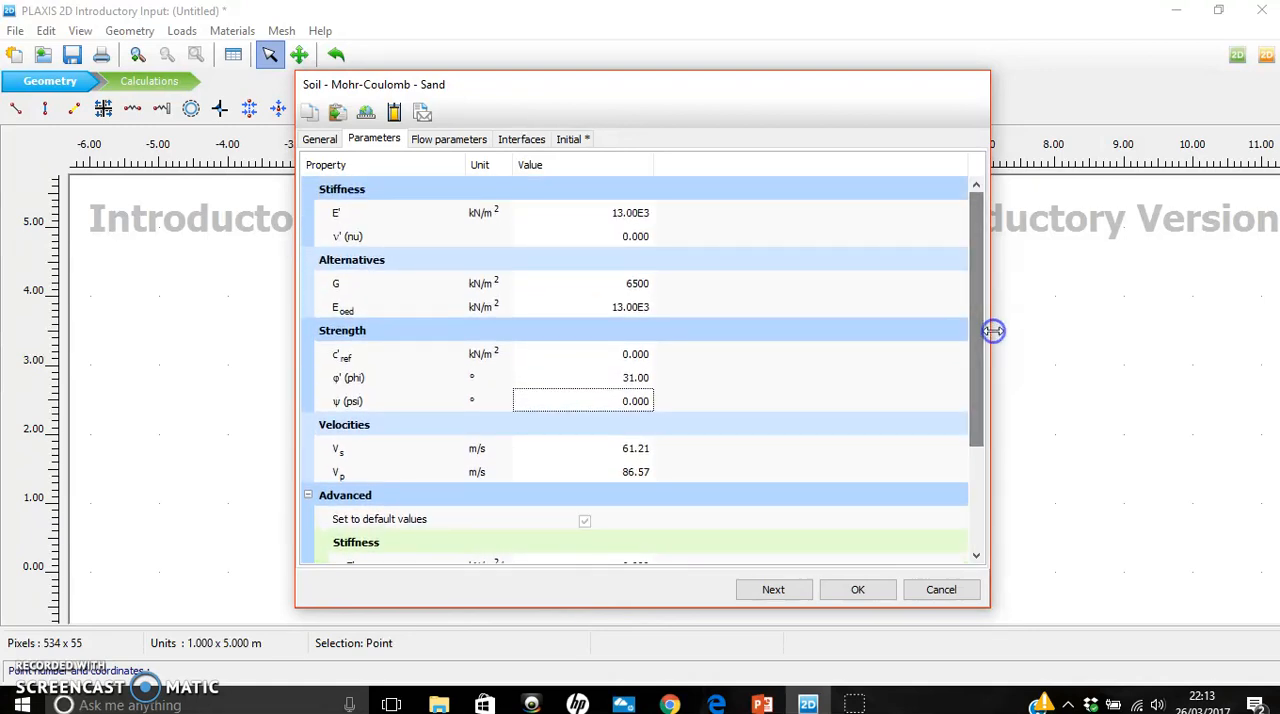
- Choose the Standard data set and the Coarse soil type for Sand's flow parameters
left_click(447, 145)
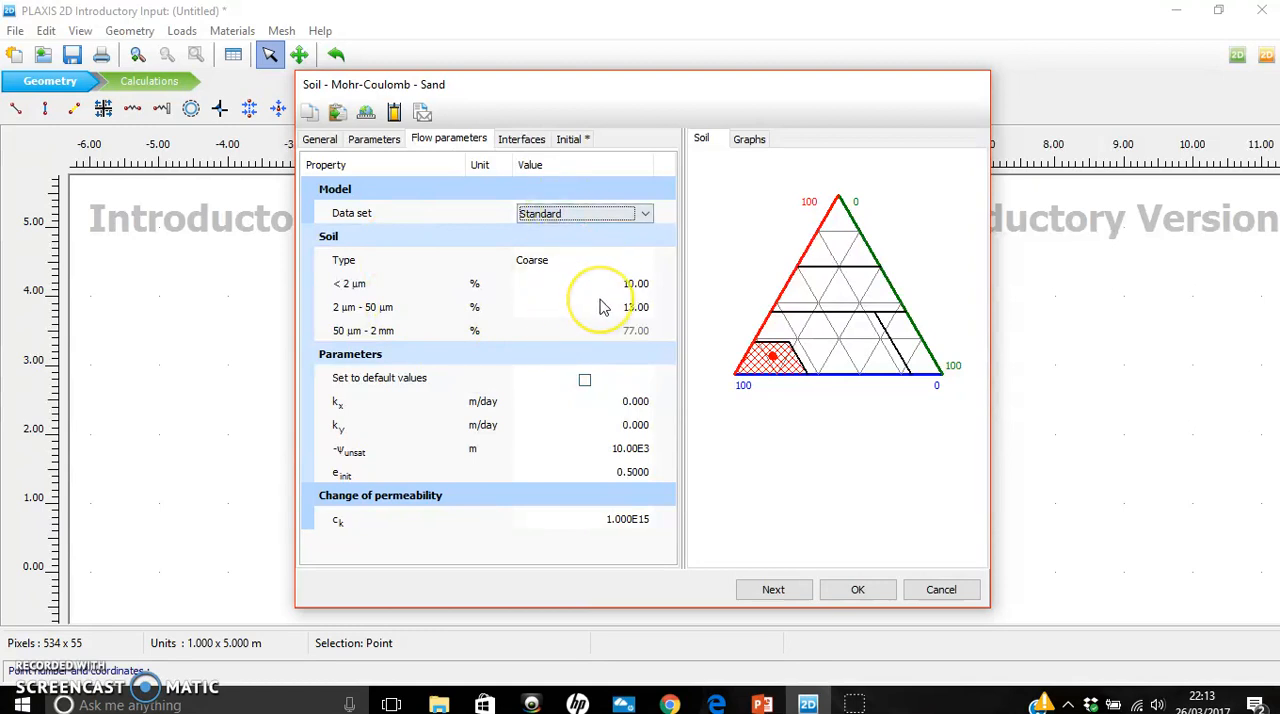
left_click(647, 213)
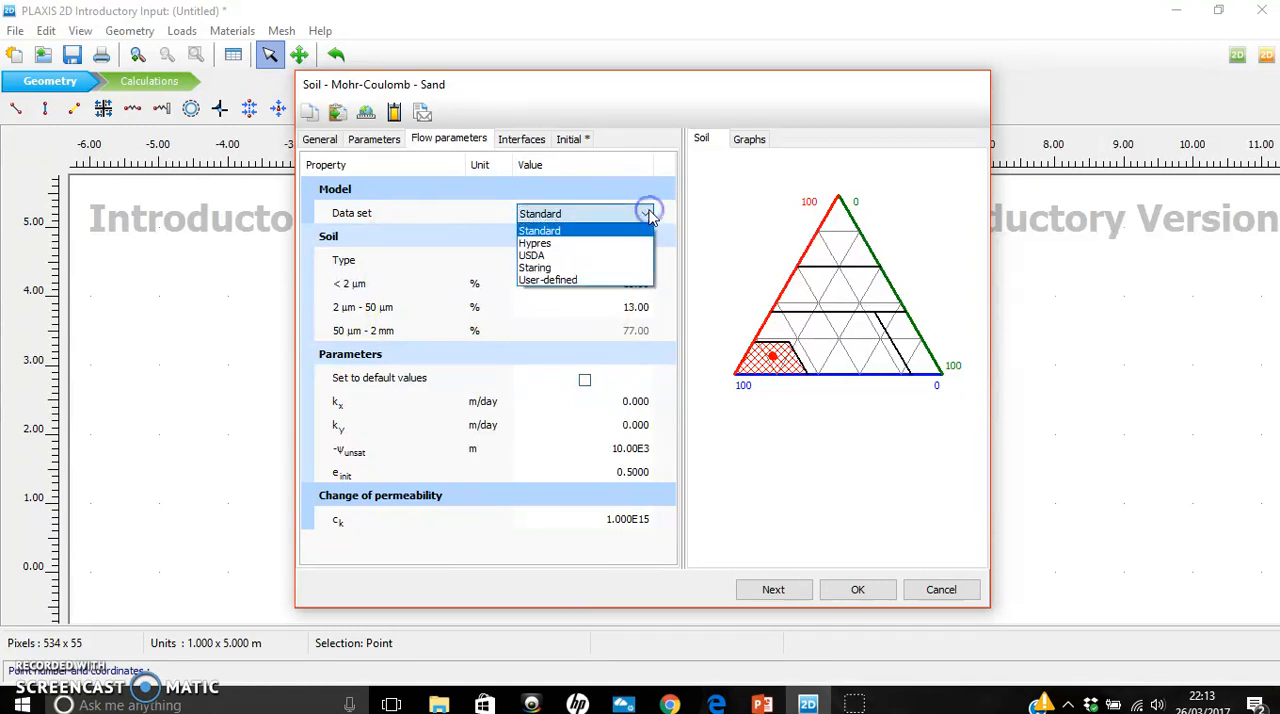
left_click(582, 231)
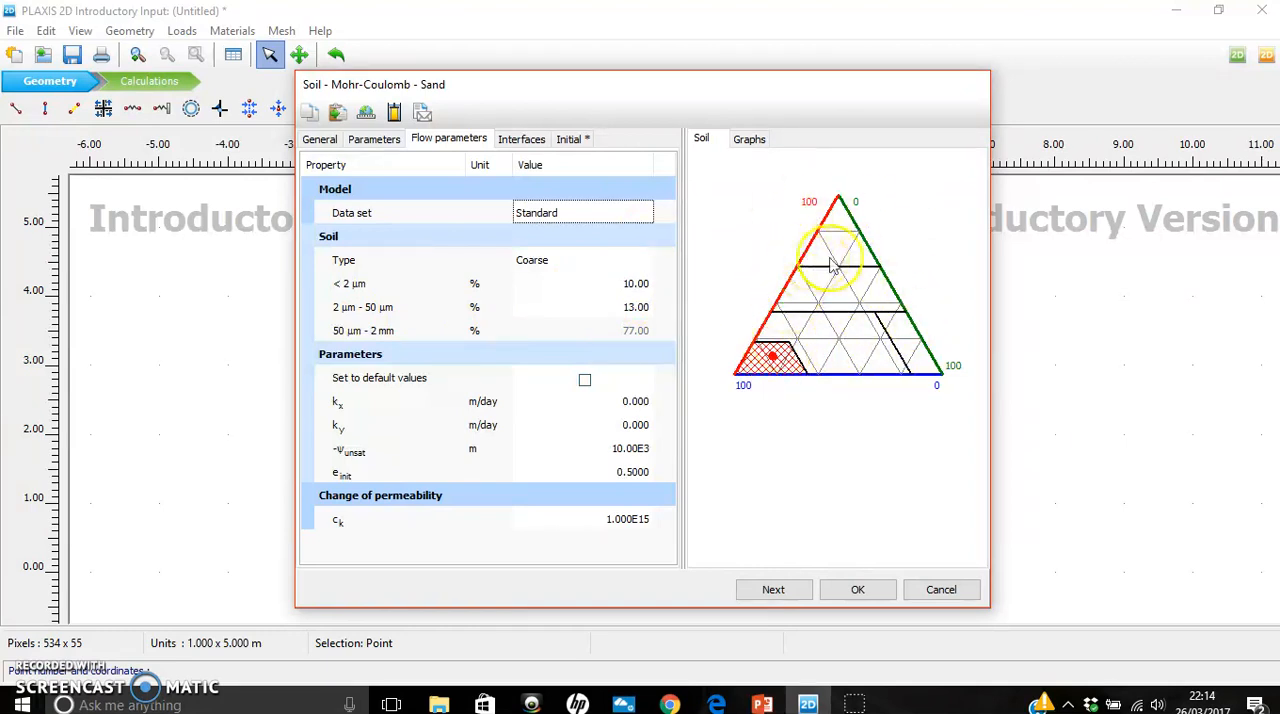
left_click(601, 265)
left_click(645, 262)
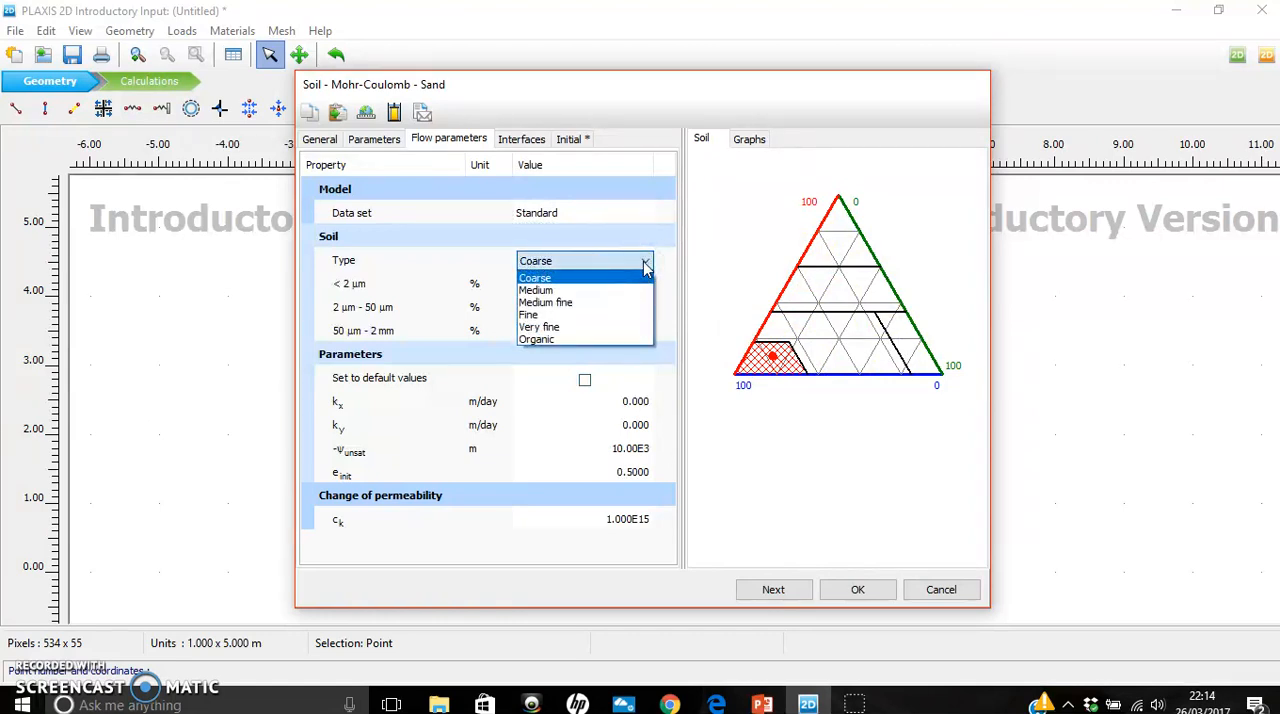
left_click(607, 278)
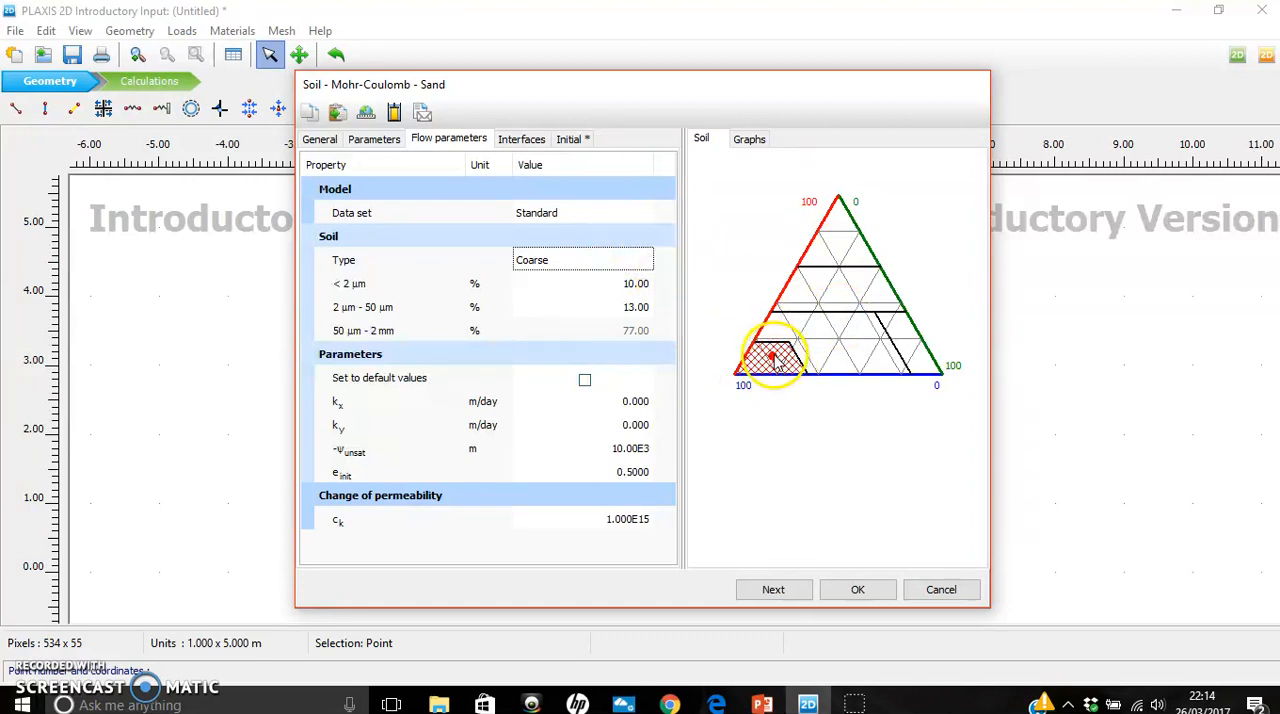
- Try the Medium soil type and the USDA data set with the Van Genuchten model for Sand's flow parameters
left_click(645, 262)
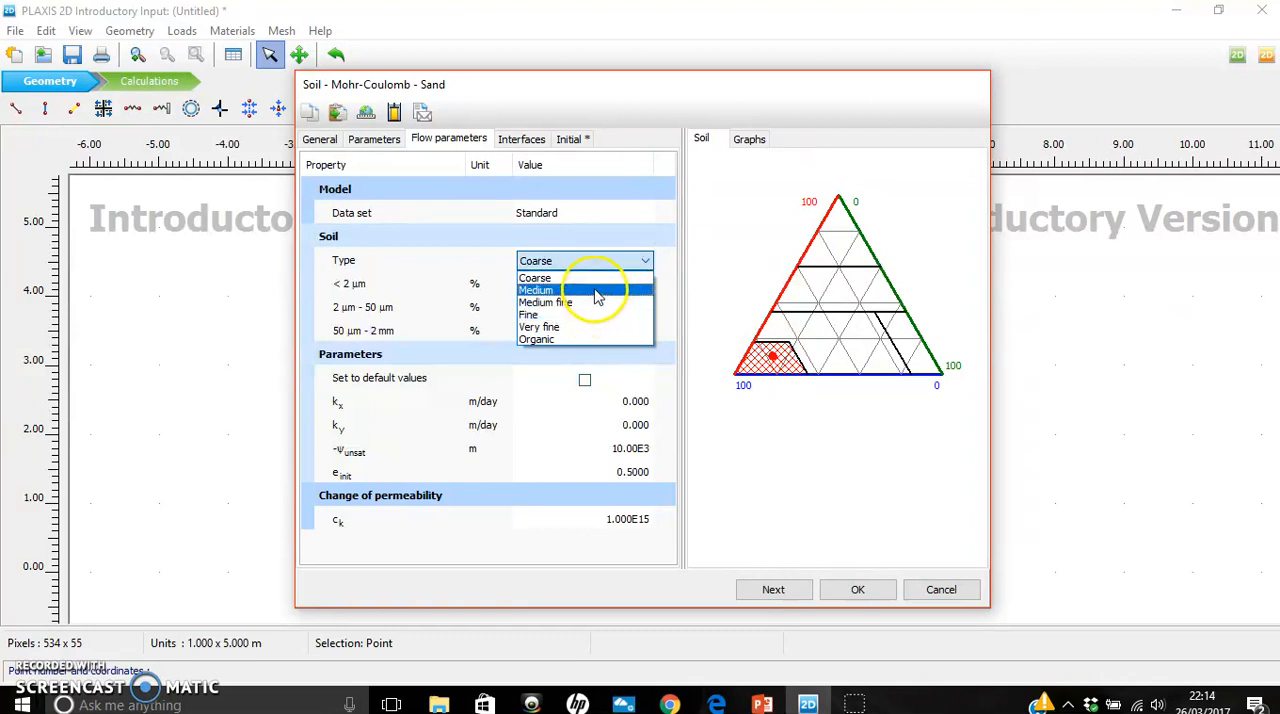
left_click(588, 290)
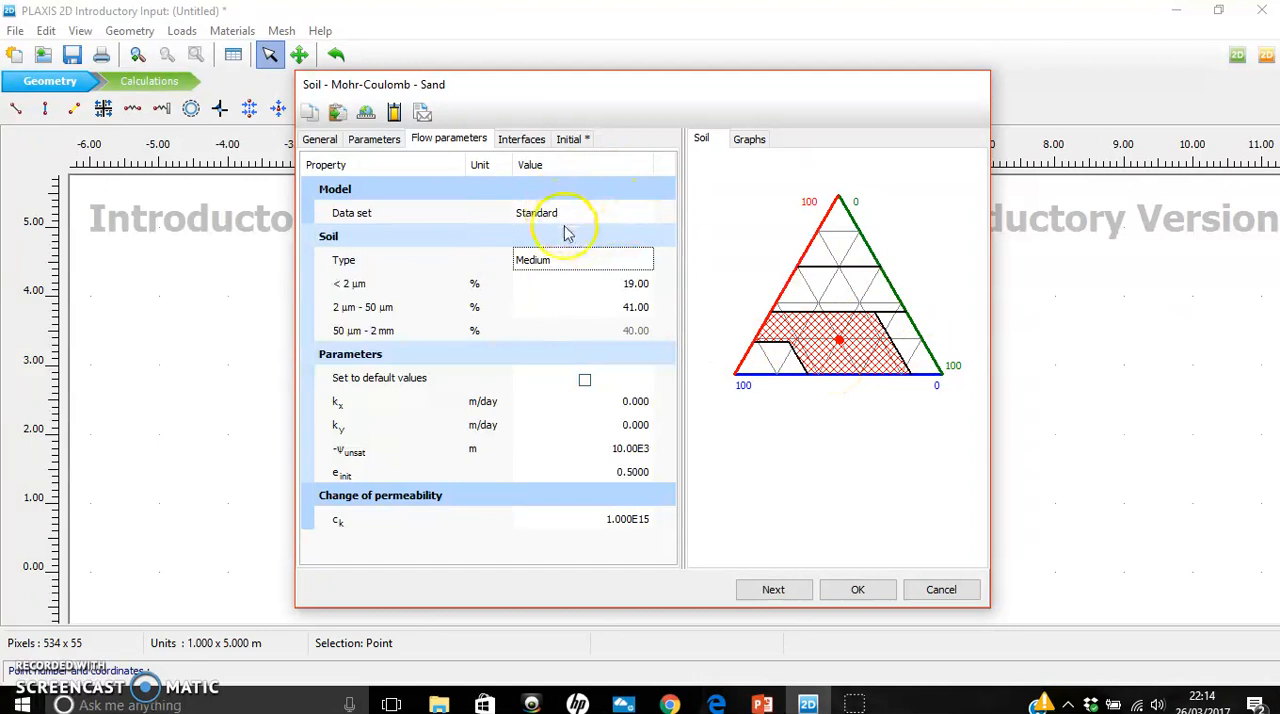
left_click(626, 214)
left_click(645, 216)
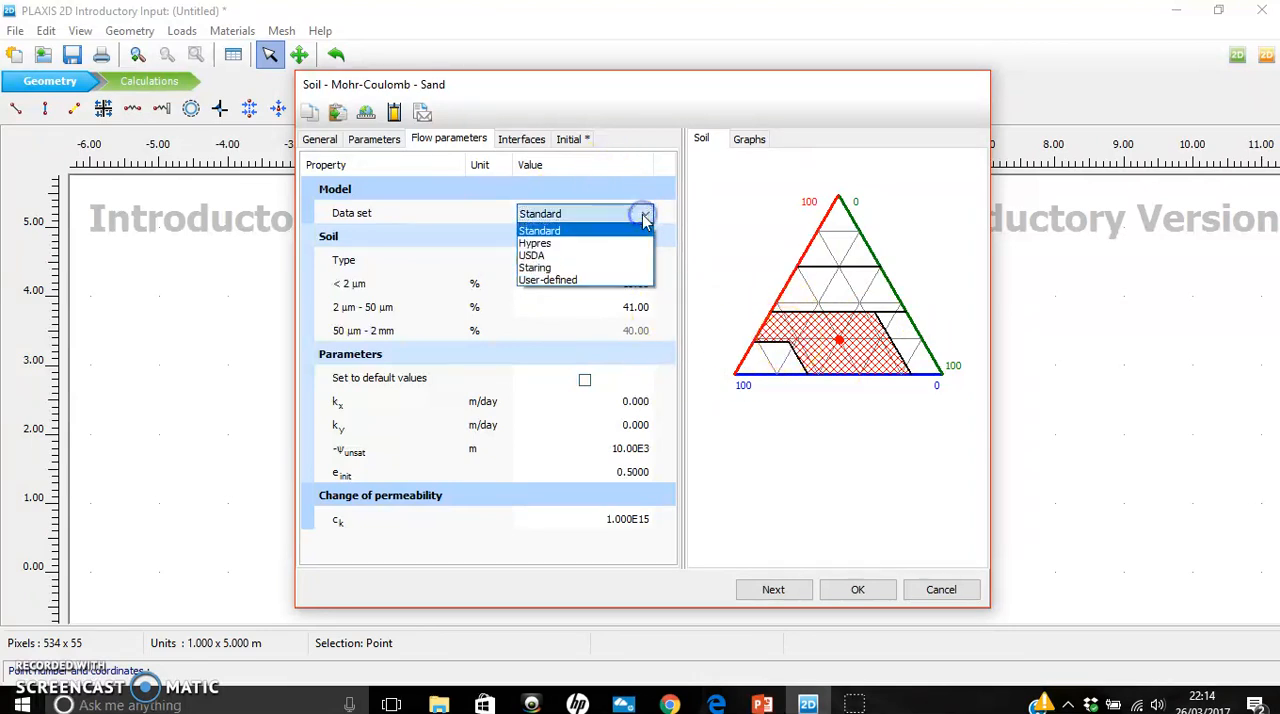
left_click(604, 256)
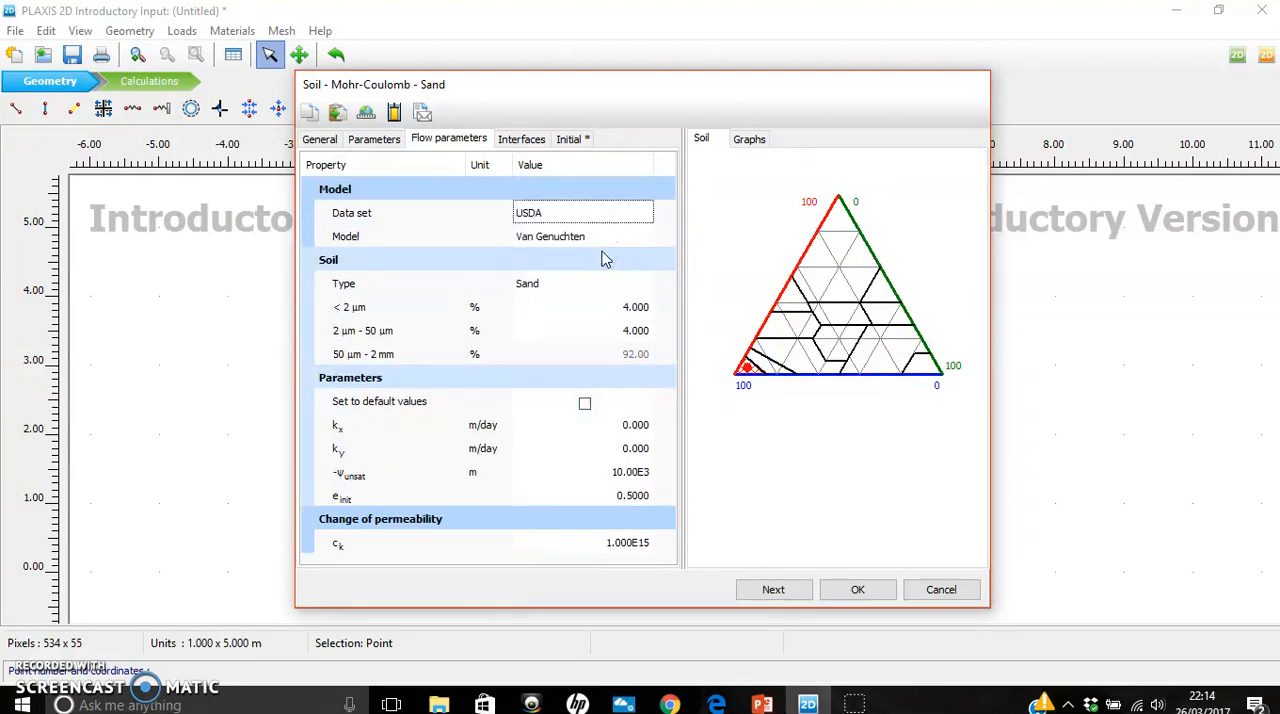
left_click(593, 241)
left_click(647, 240)
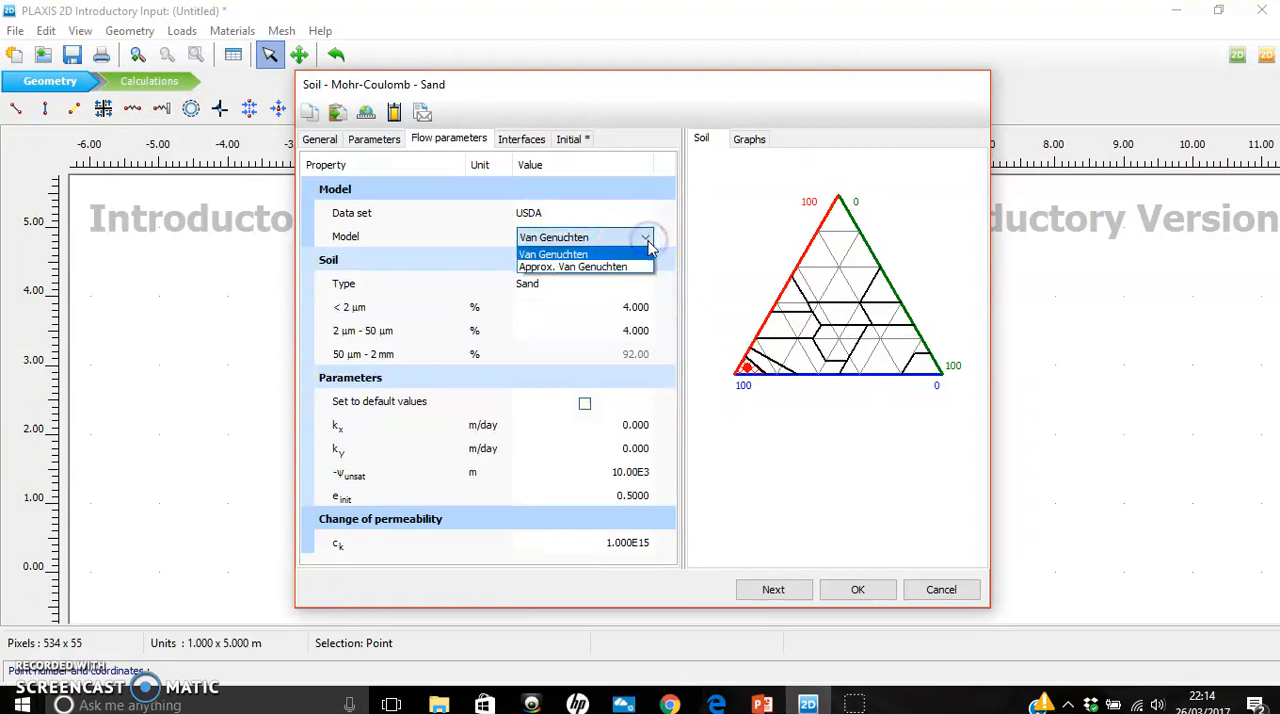
left_click(604, 255)
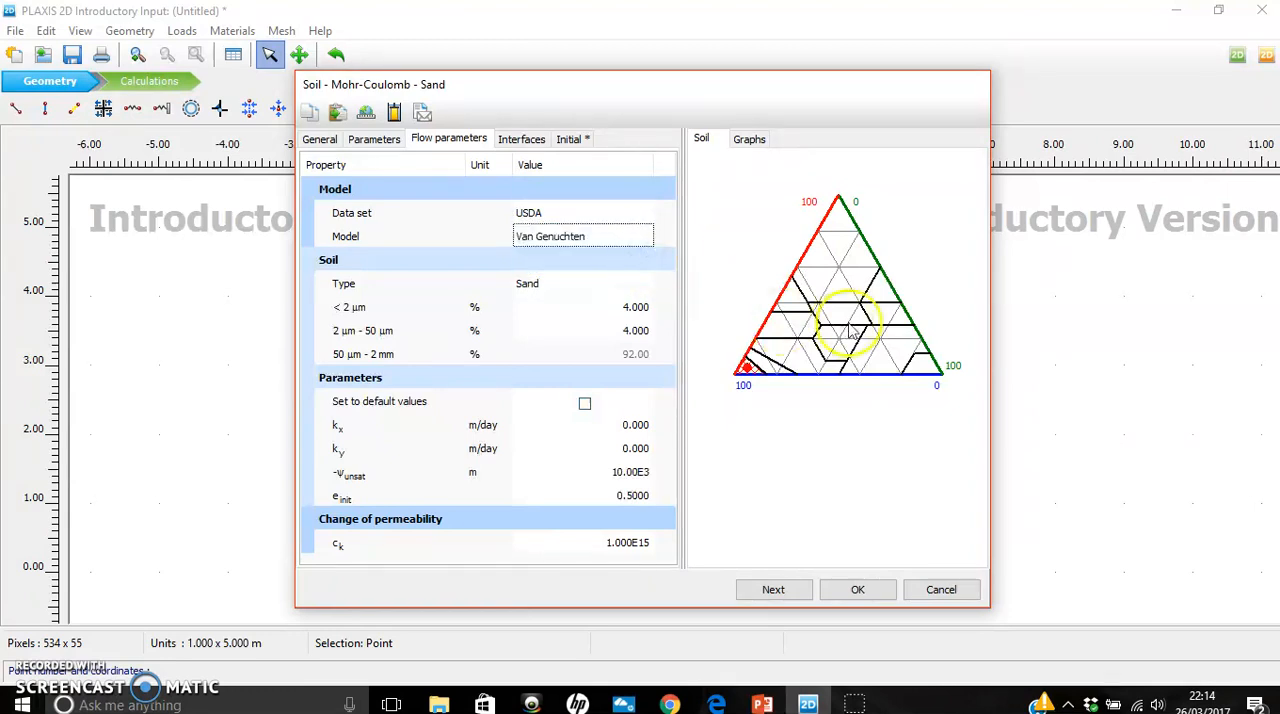
- Try the Staring and Hypres flow data sets for Sand and return to the Standard data set
left_click(620, 216)
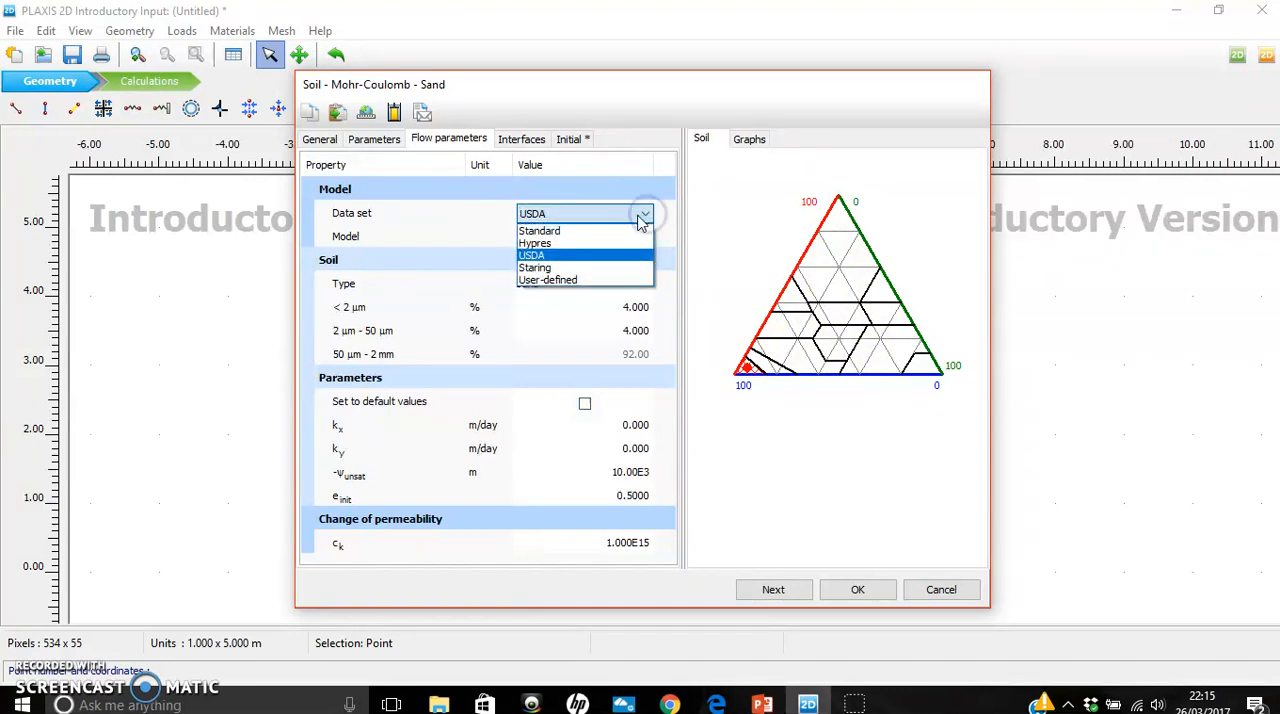
left_click(608, 268)
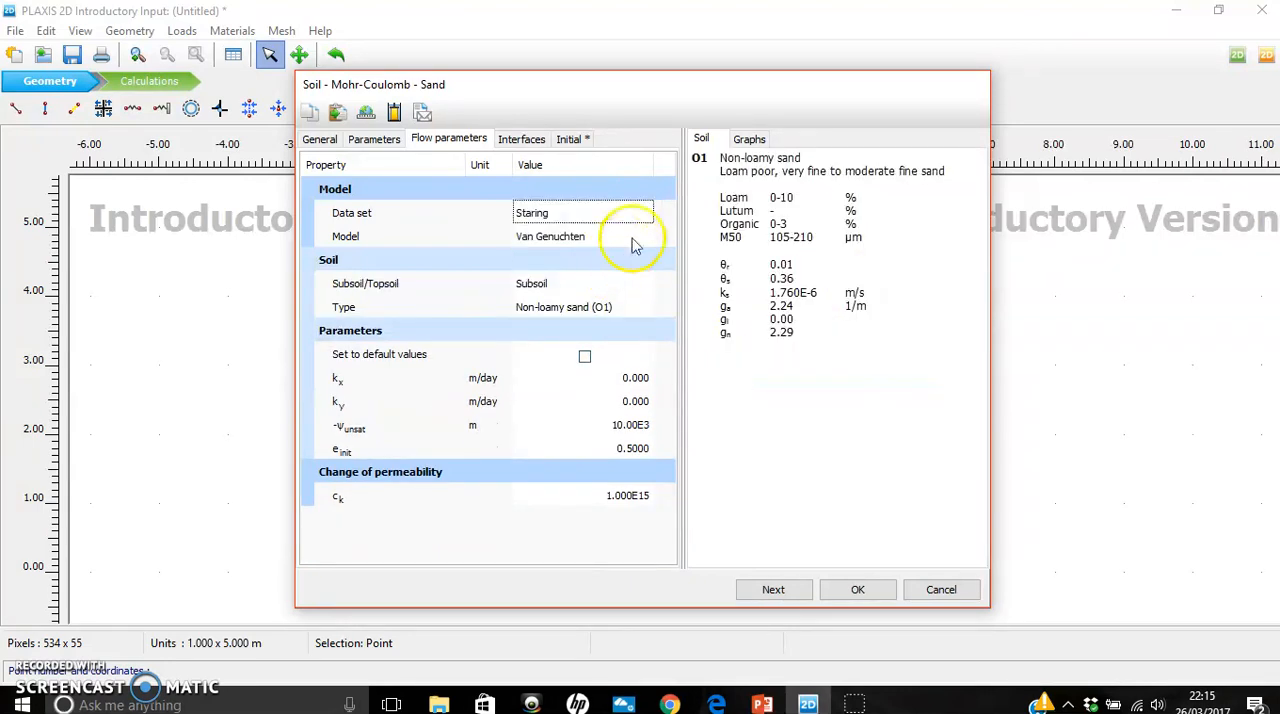
left_click(633, 219)
left_click(645, 213)
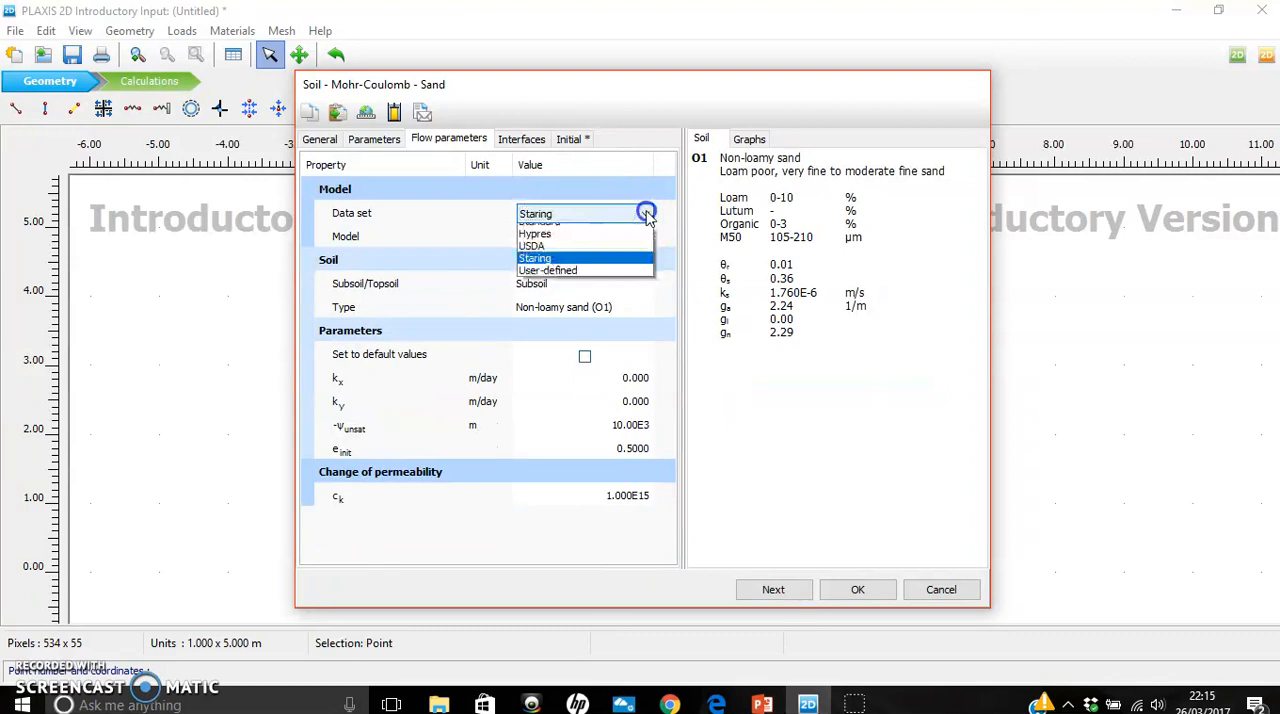
left_click(613, 245)
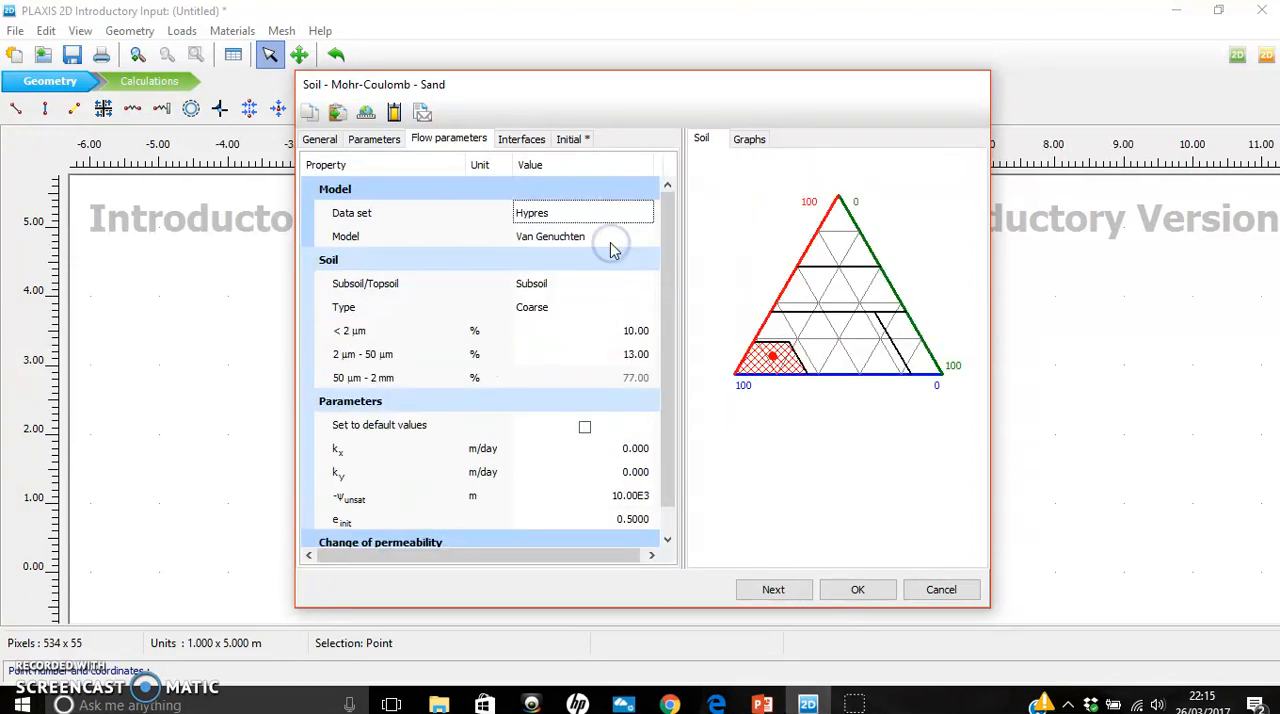
left_click(631, 212)
left_click(645, 215)
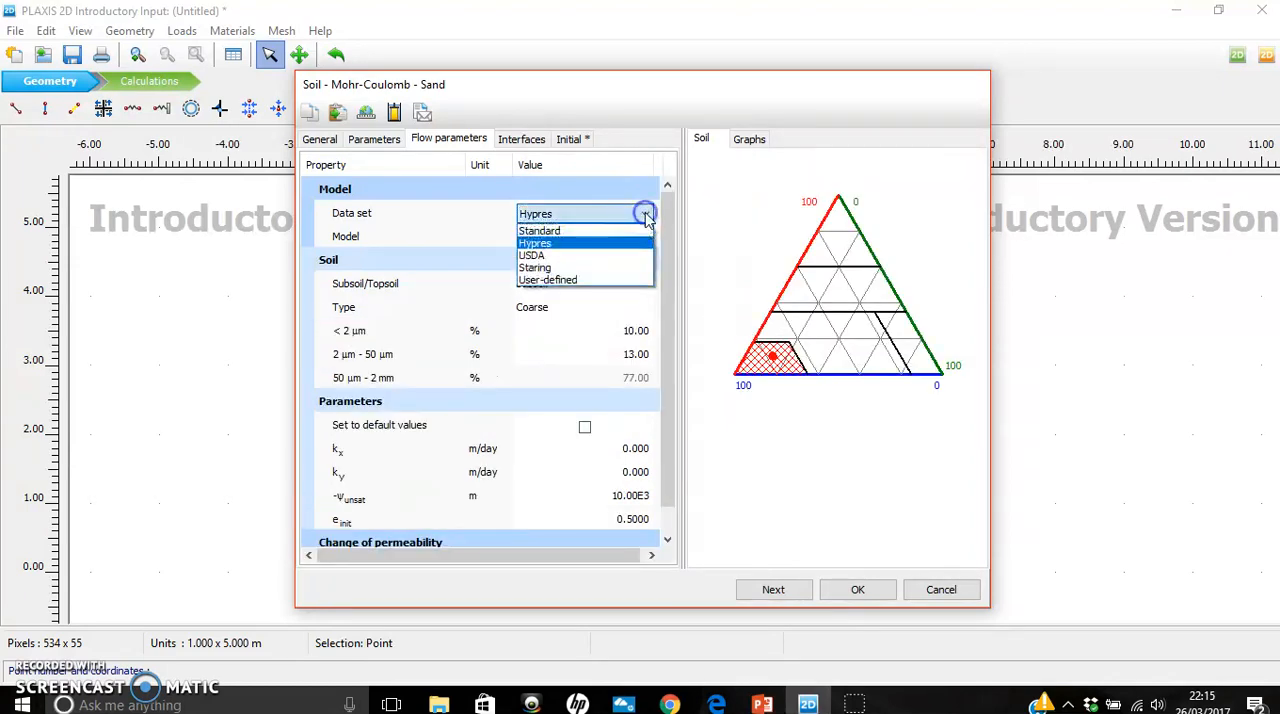
left_click(605, 231)
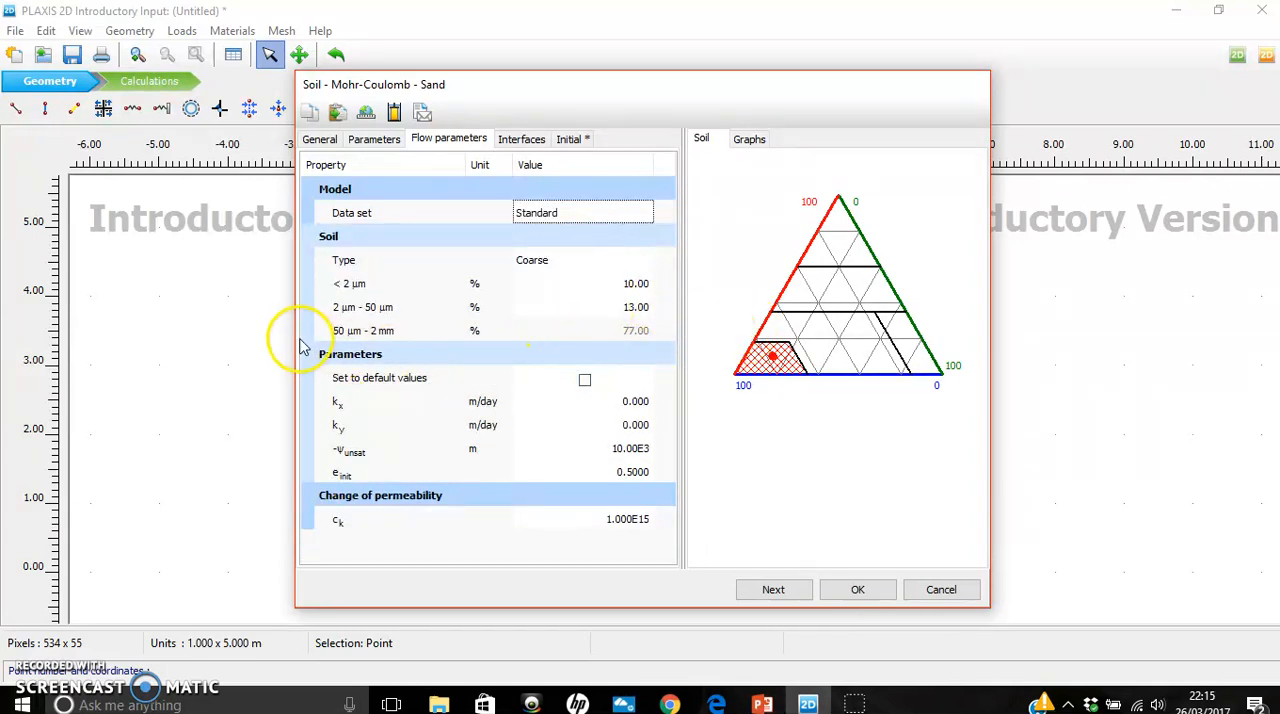
- Try the default flow values, look up the permeabilities in the PowerPoint table and set Sand's kx and ky to 1.0 m/day in PLAXIS
left_click(585, 381)
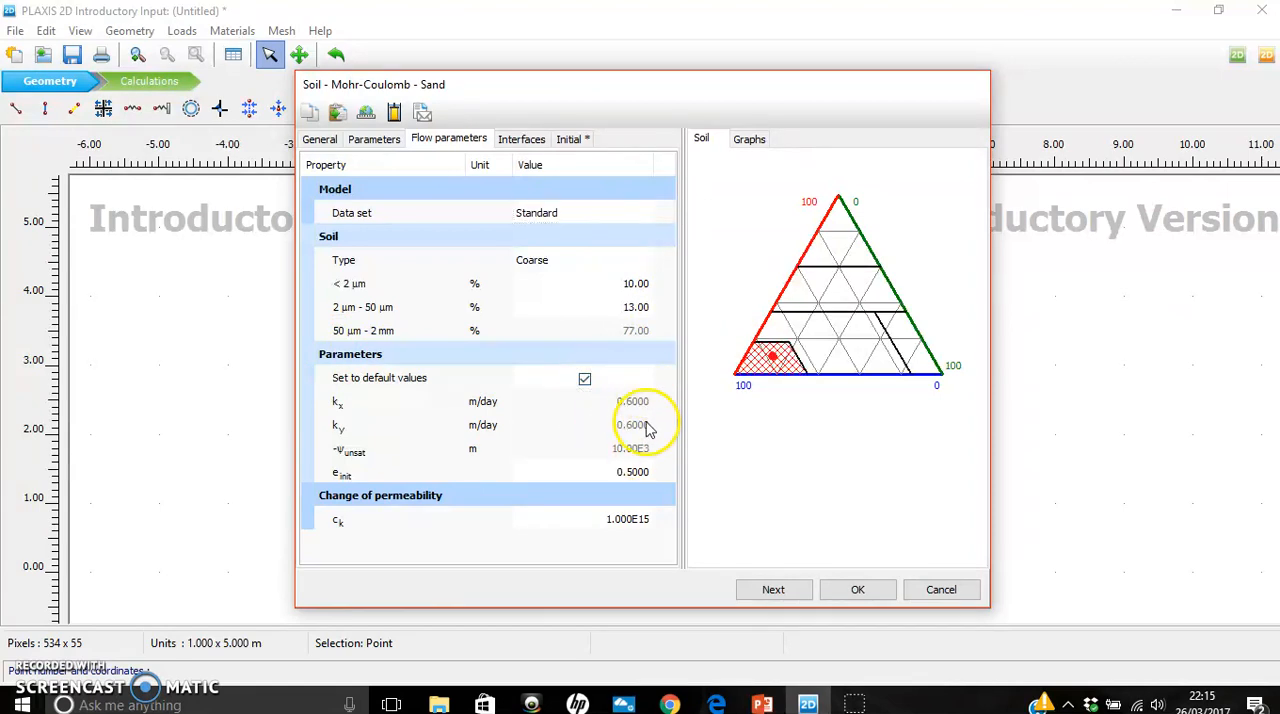
left_click(585, 380)
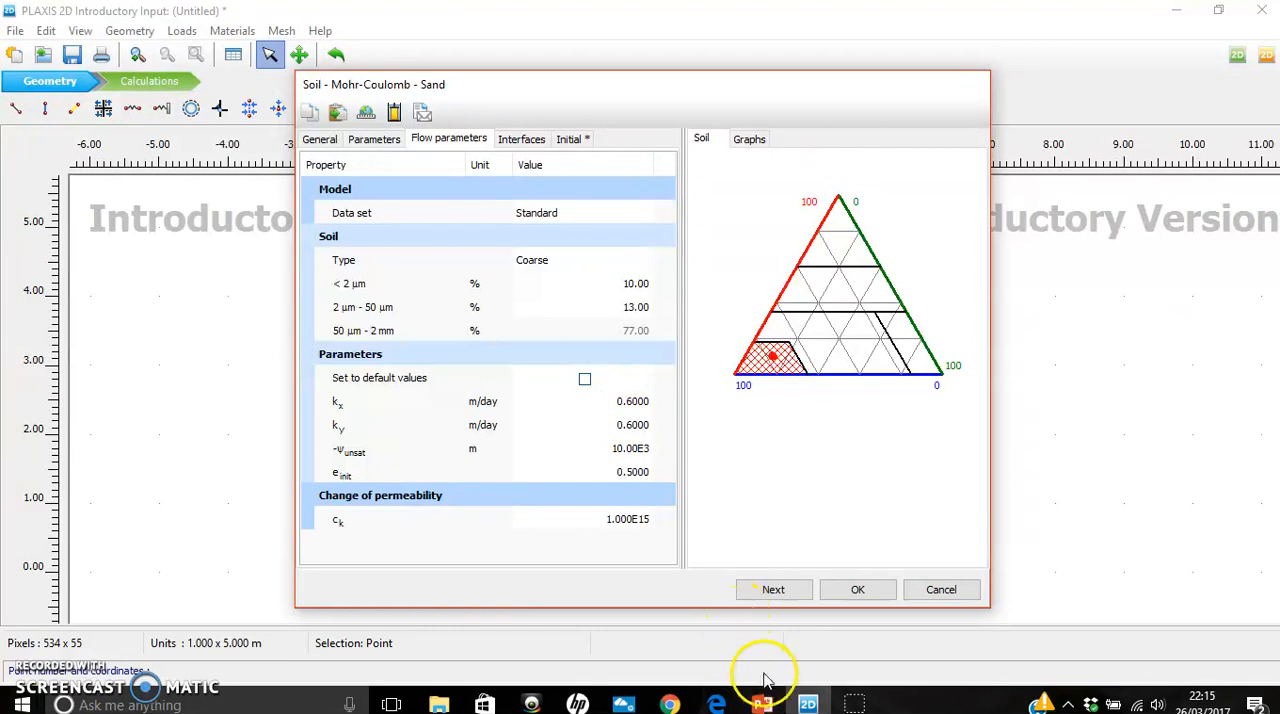
left_click(762, 703)
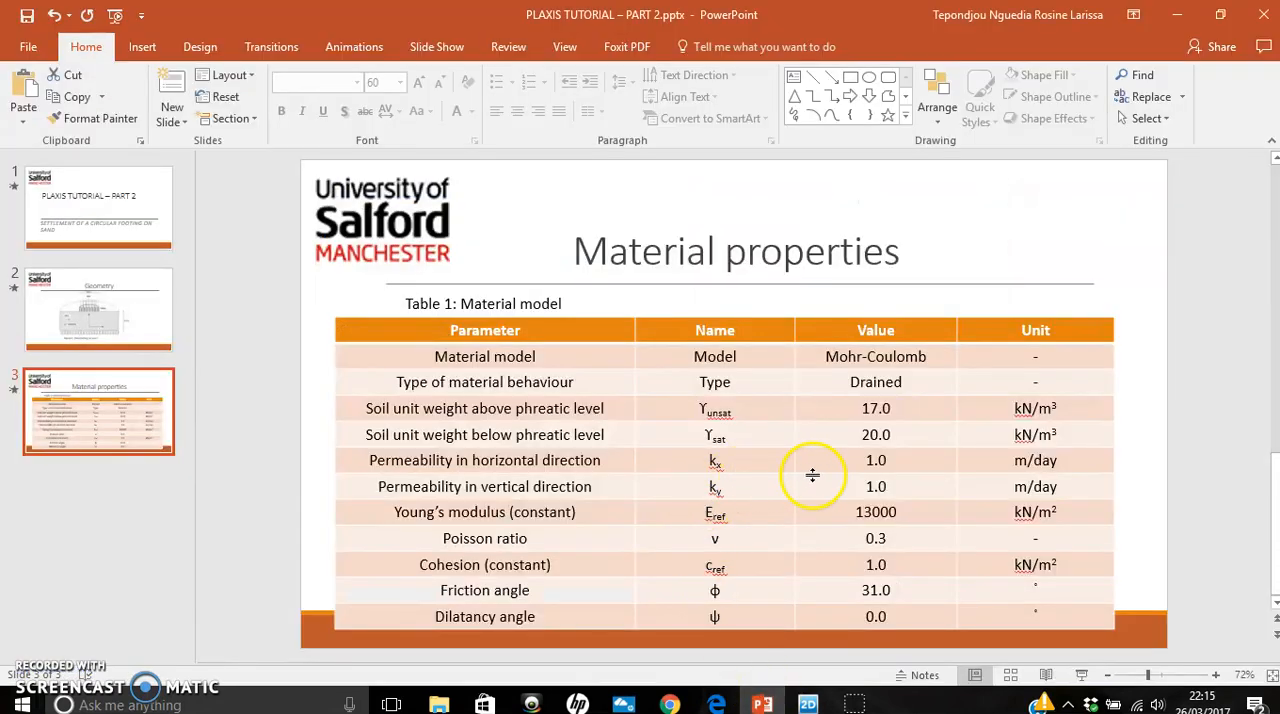
left_click(809, 701)
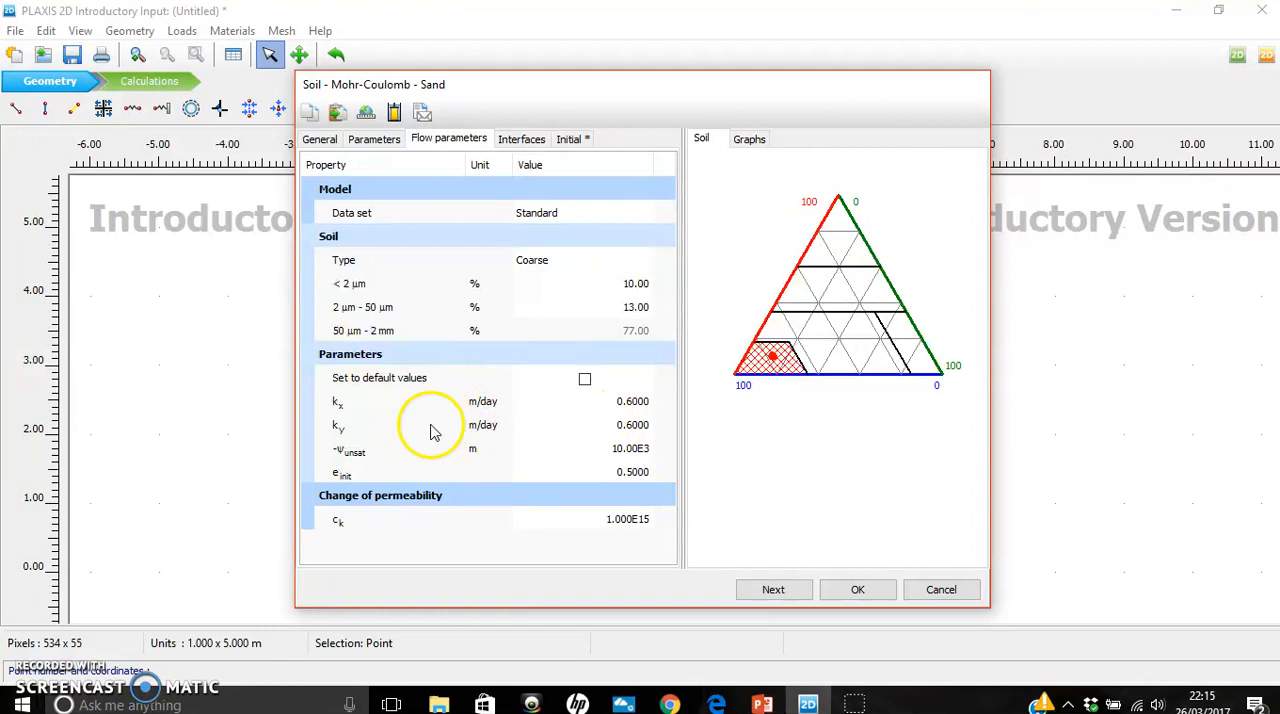
left_click(630, 401)
type("1")
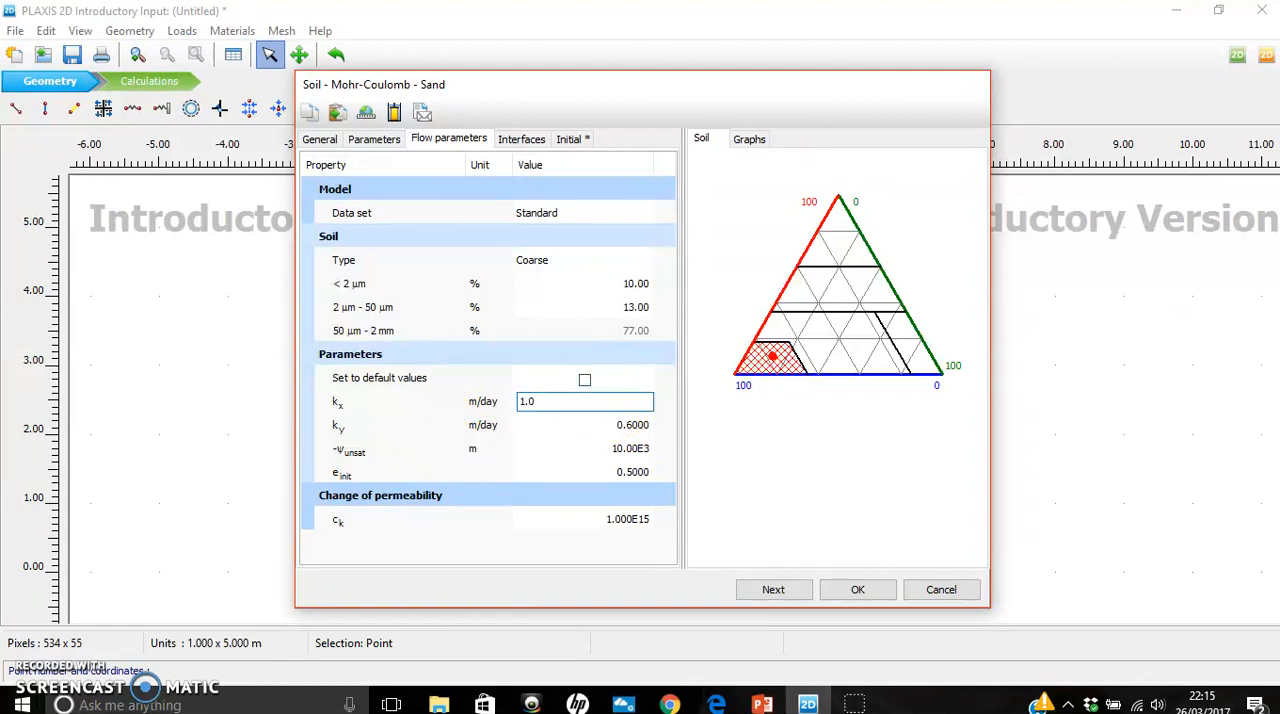
left_click(635, 425)
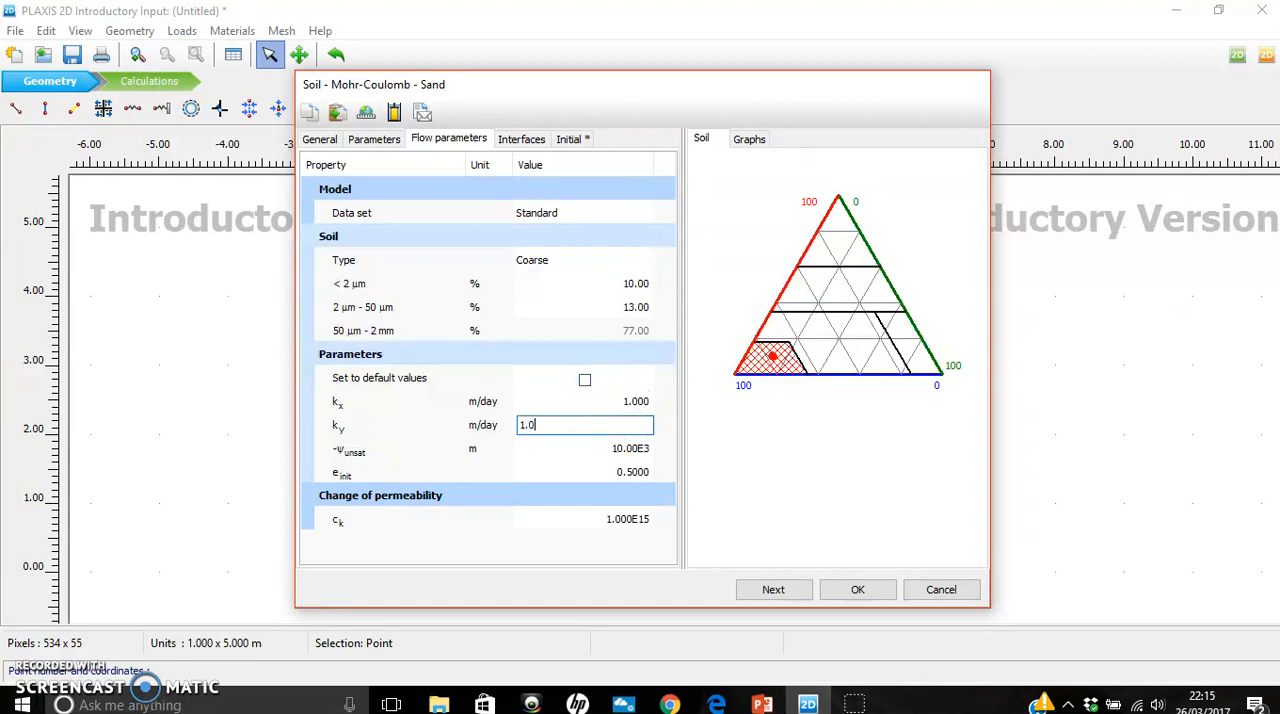
type("1.0")
left_click(664, 400)
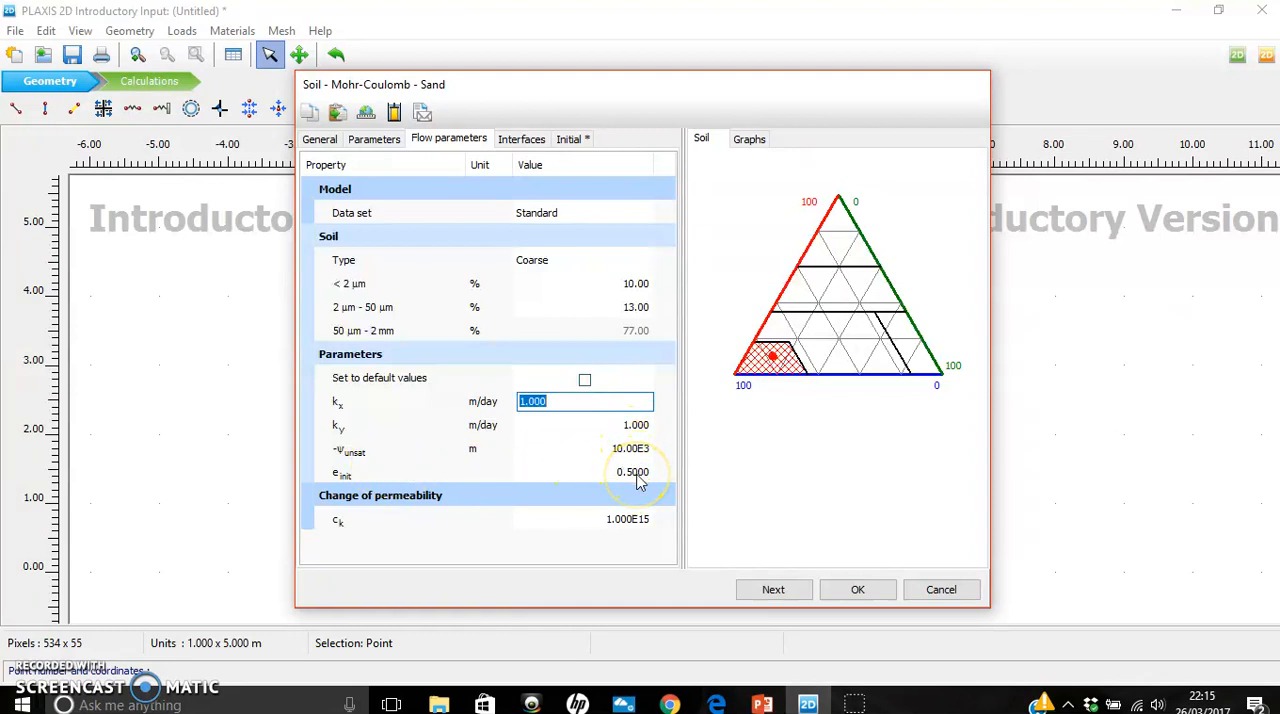
- Review Sand's change of permeability, keep the Rigid interface strength and Automatic K0 determination, and confirm the material set
left_click(632, 520)
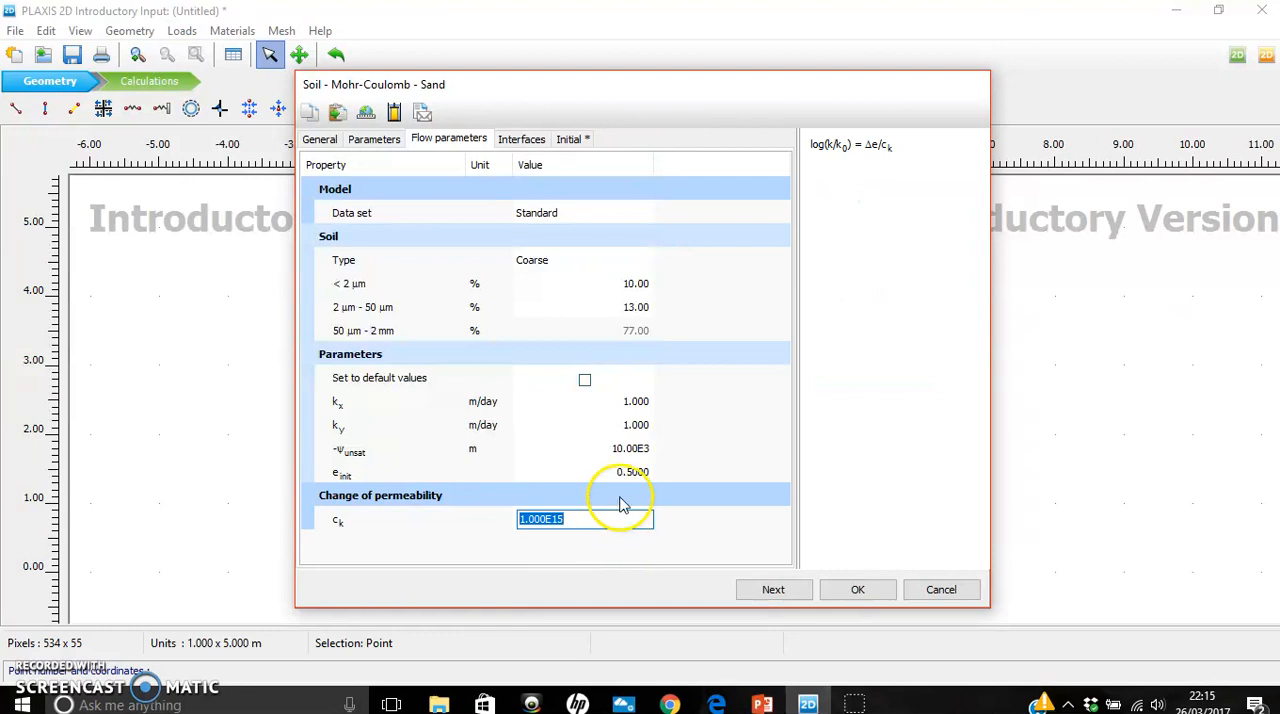
left_click(674, 414)
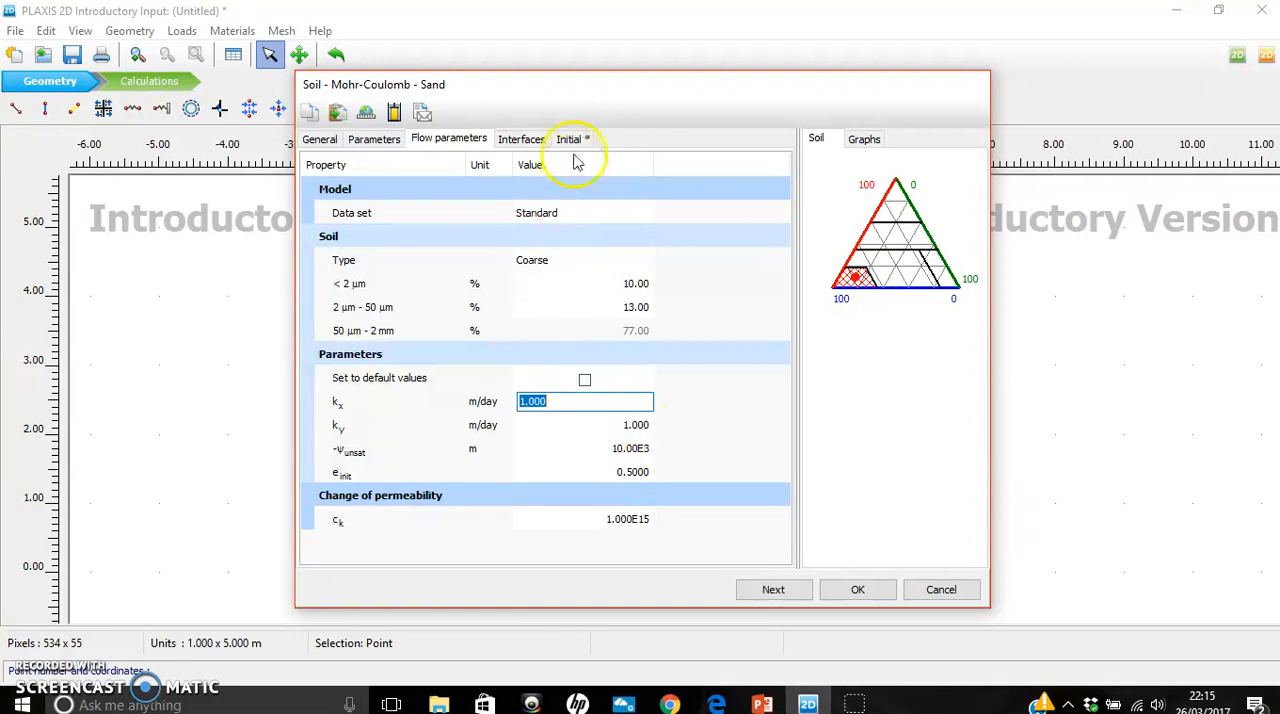
left_click(522, 141)
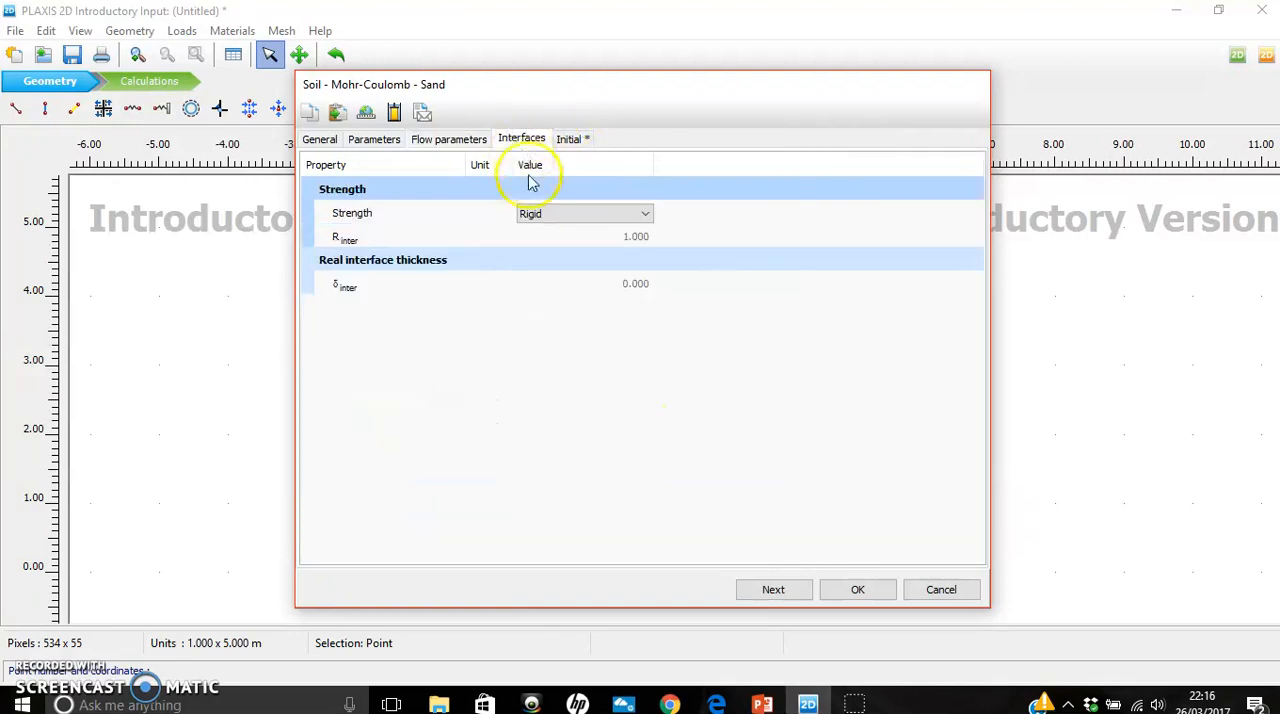
left_click(604, 213)
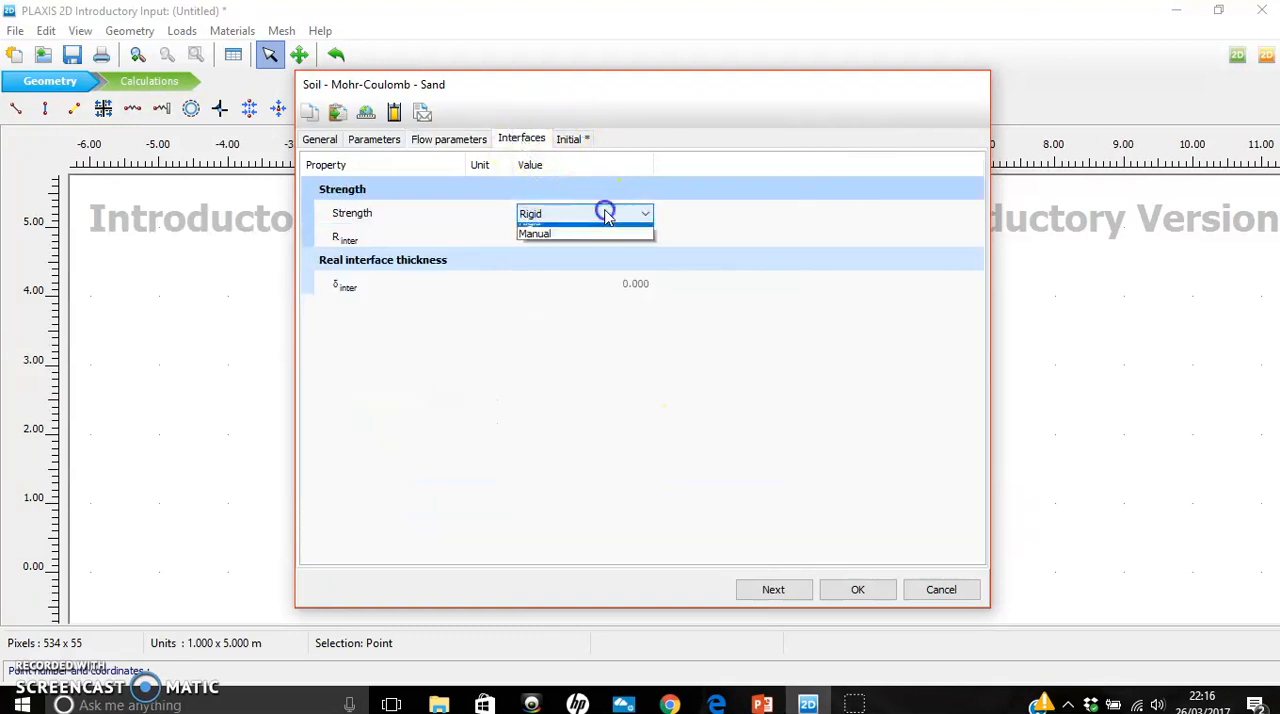
left_click(699, 214)
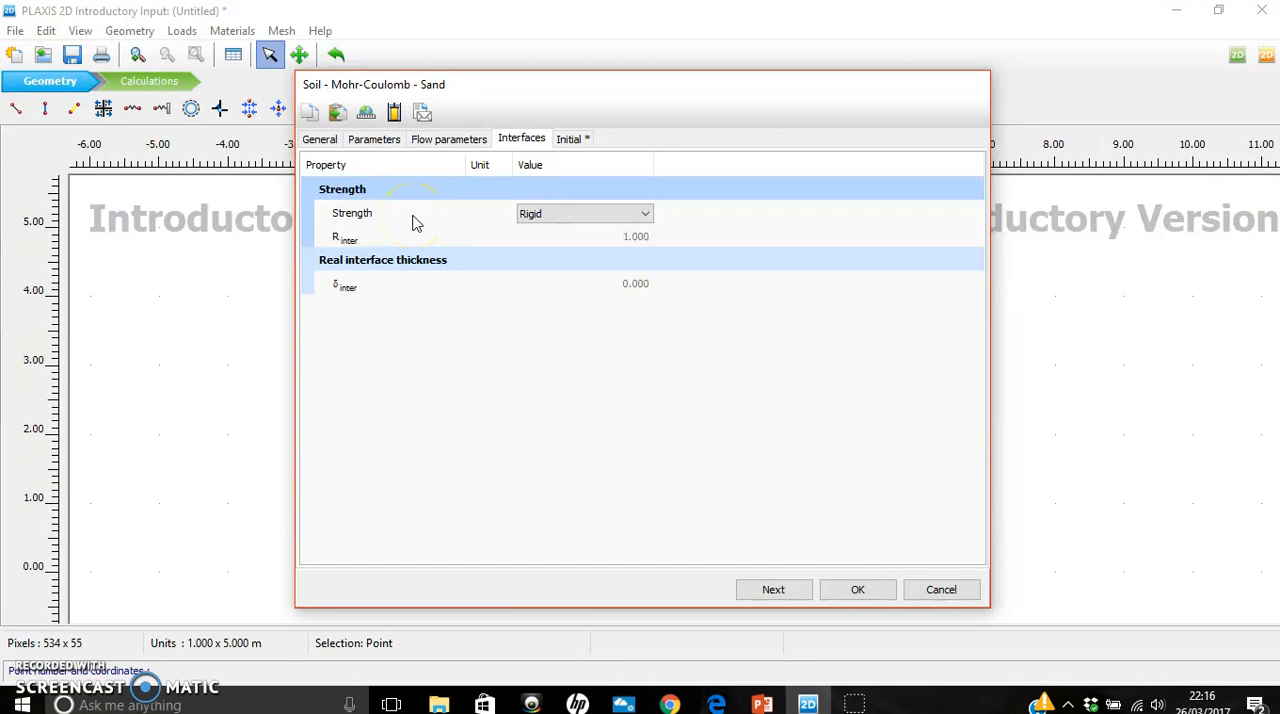
left_click(570, 140)
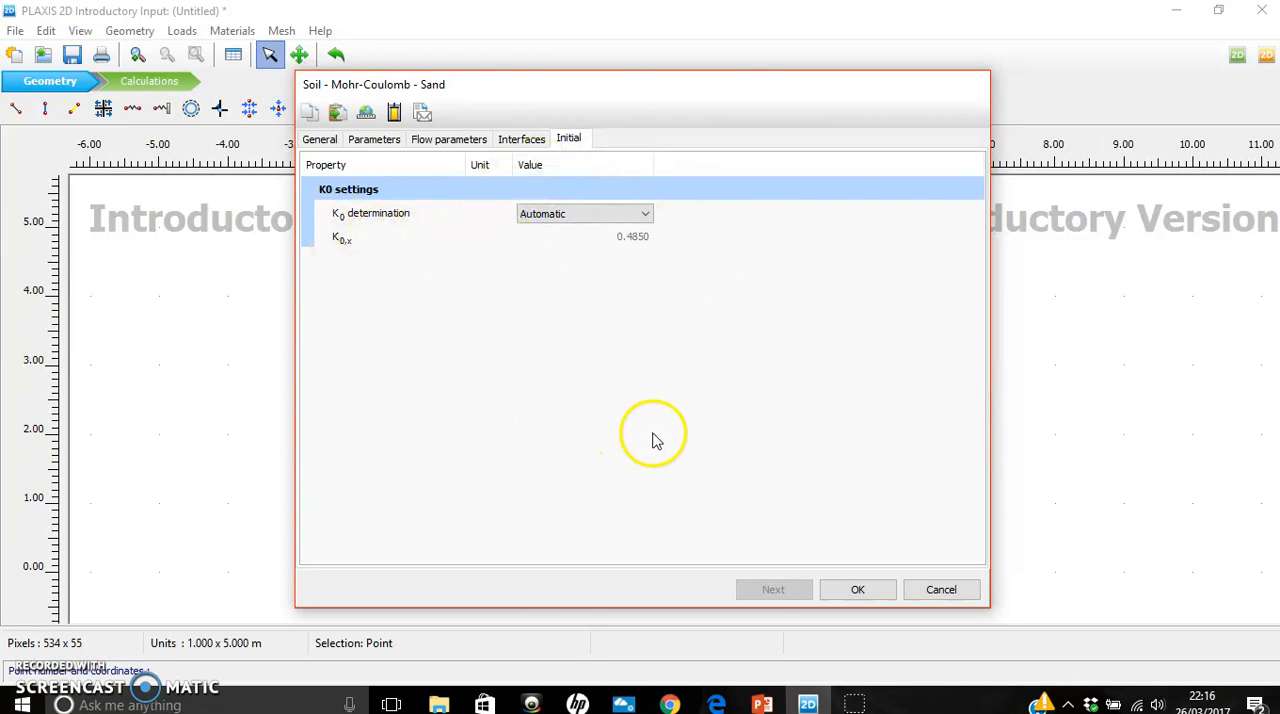
left_click(860, 591)
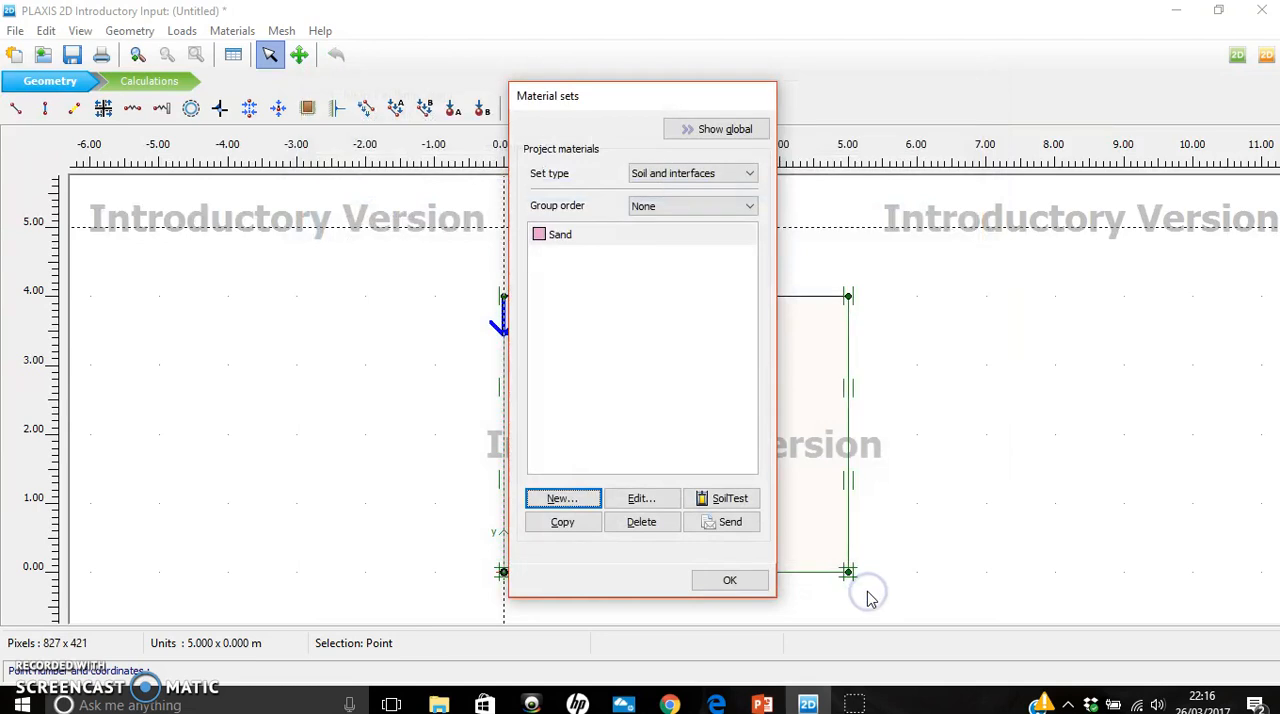
- Assign the Sand material set to the rectangular soil cluster under the distributed load
left_click(617, 240)
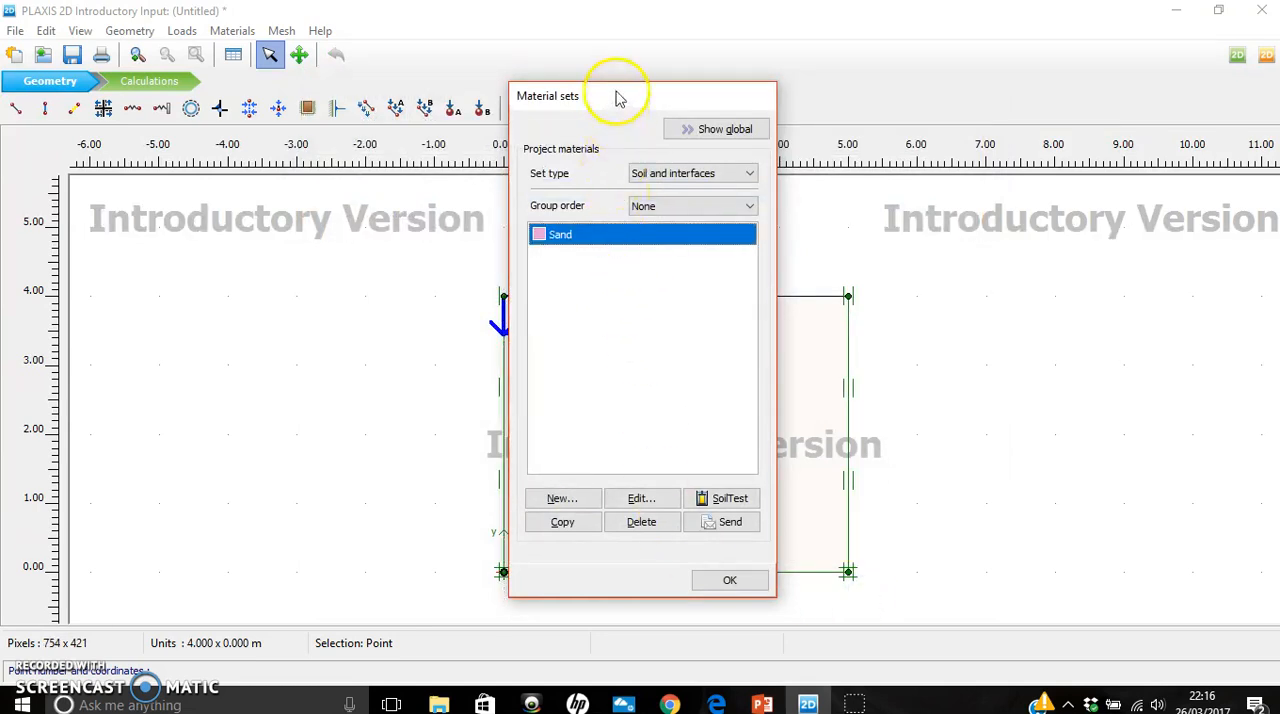
left_click_drag(617, 97, 1069, 84)
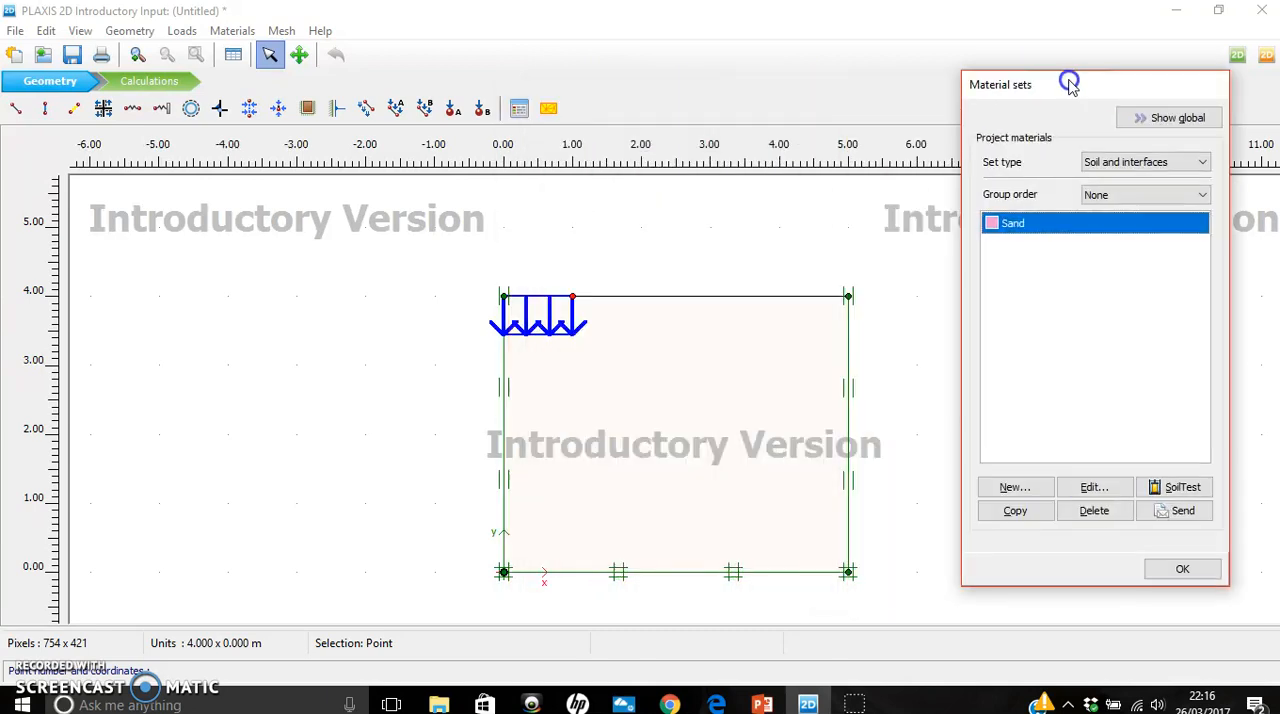
left_click(1014, 226)
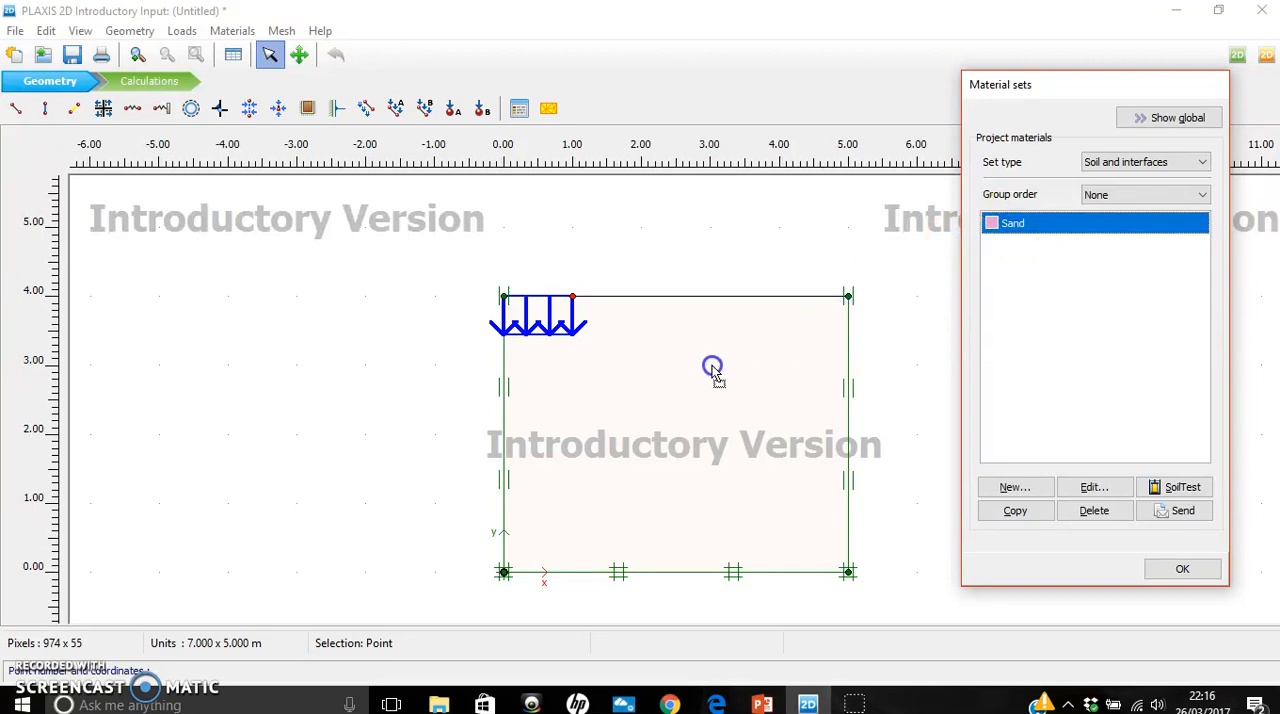
left_click_drag(712, 370, 713, 367)
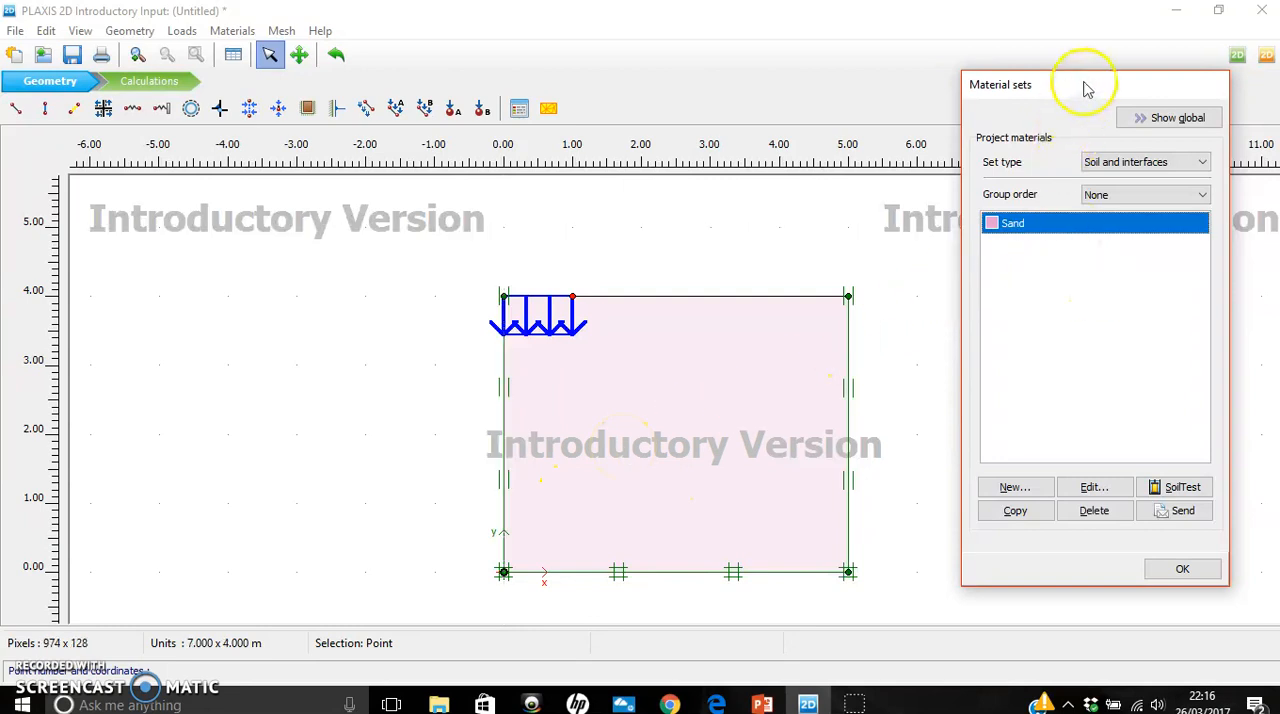
- Open SoilTest for Sand, view the direct simple shear (DSS) test settings, and return to PLAXIS 2D Input
left_click_drag(1085, 84, 808, 100)
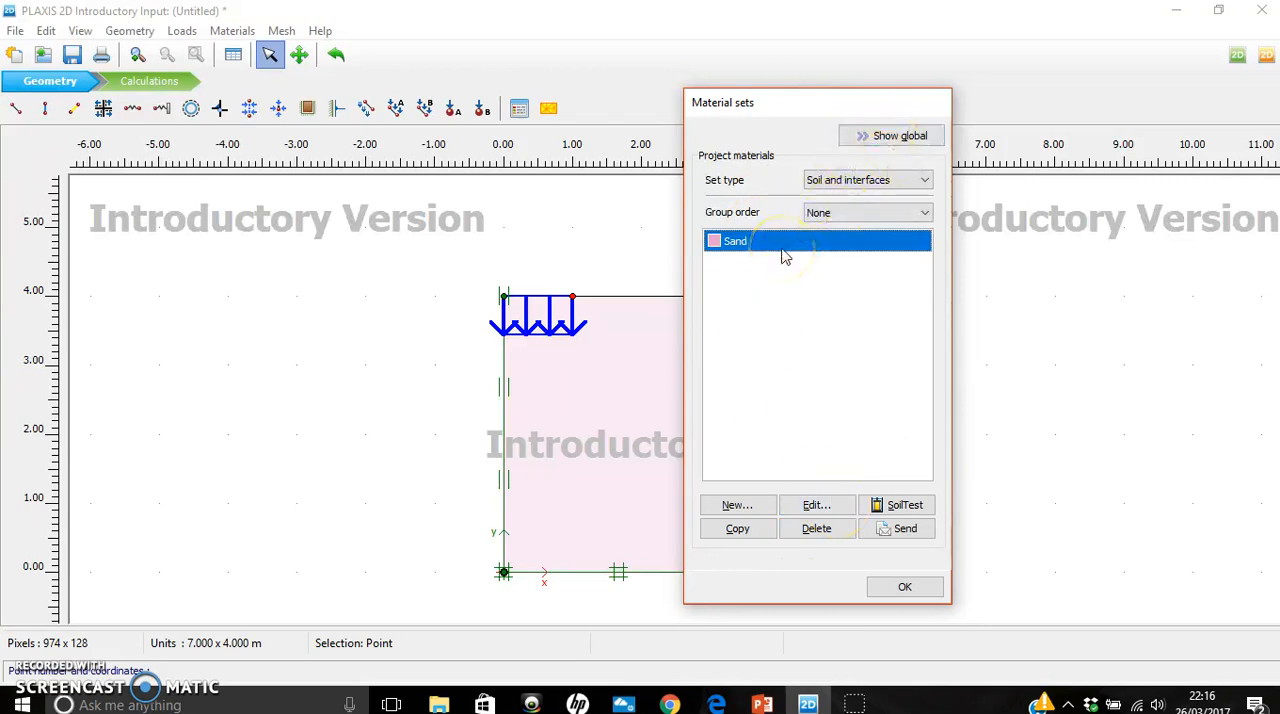
left_click(905, 506)
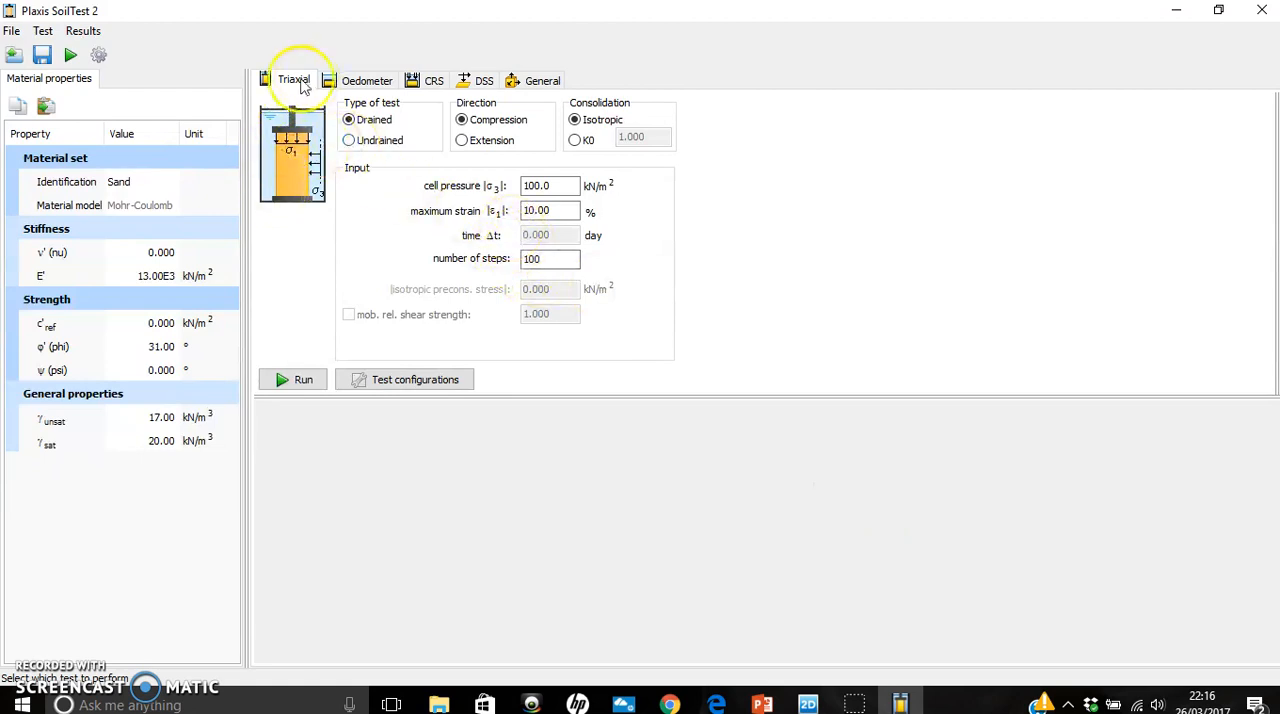
left_click(477, 85)
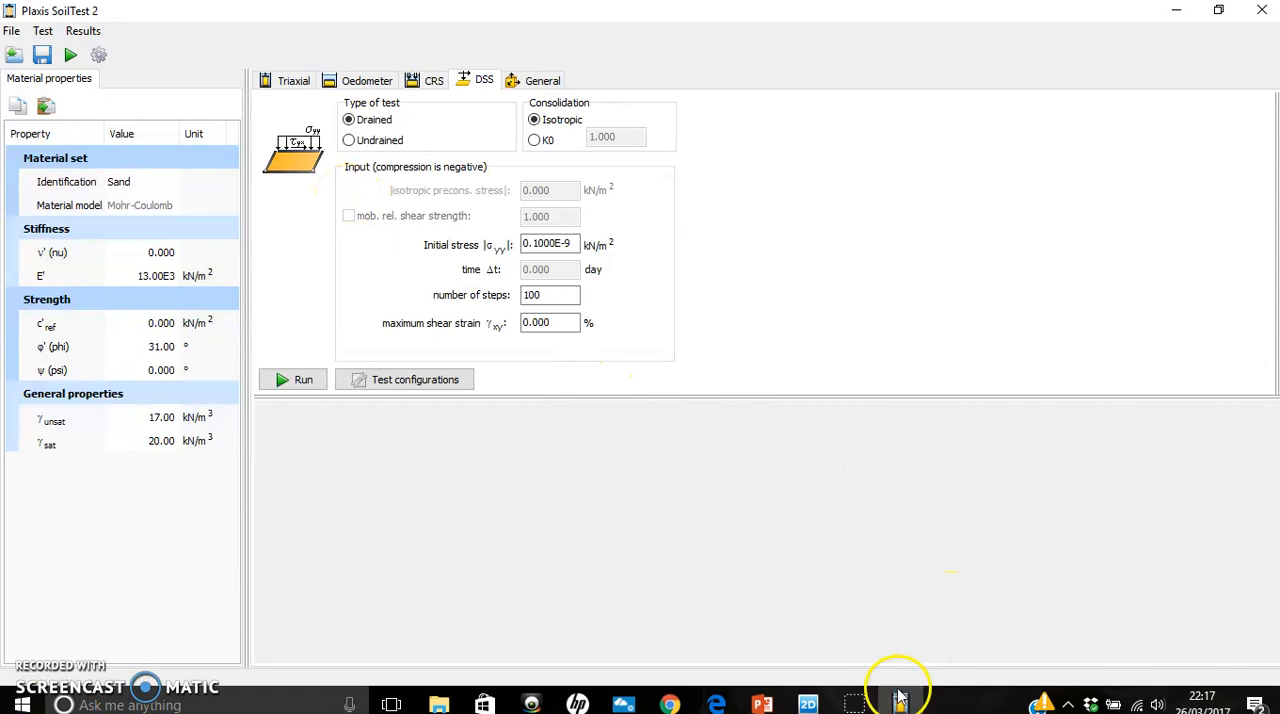
left_click(810, 704)
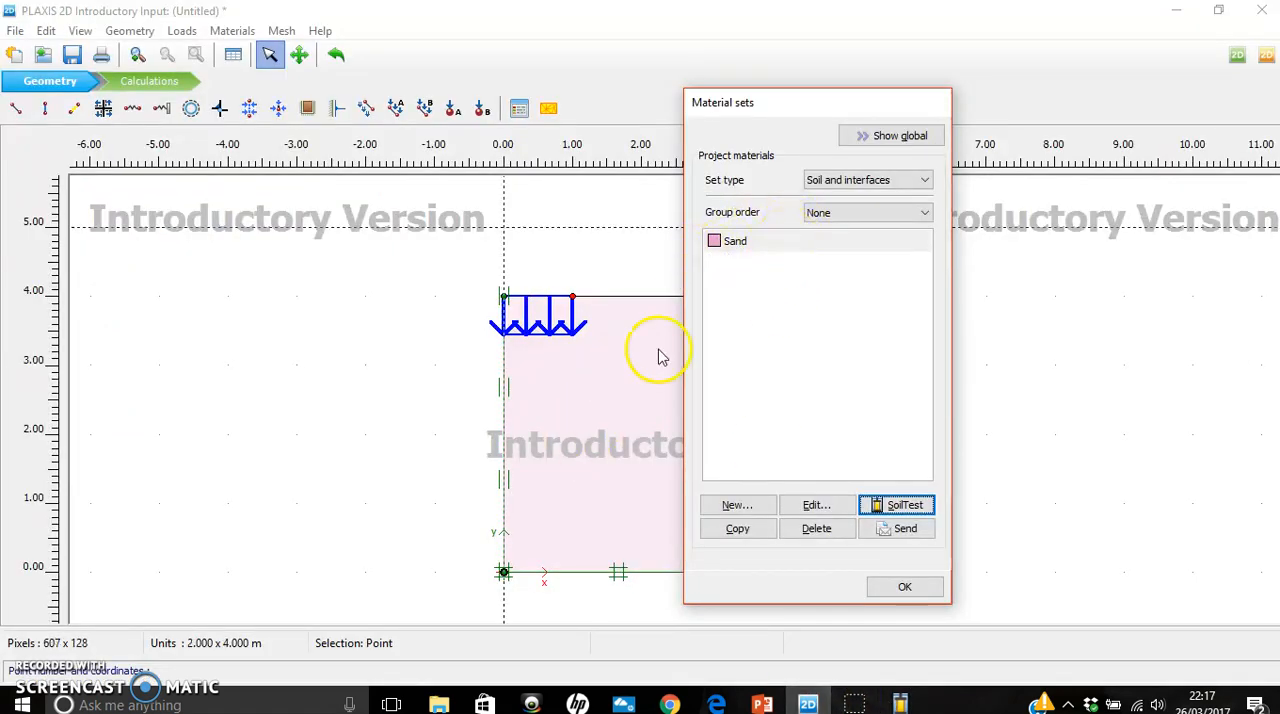
- Close the material sets, generate the finite element mesh of the footing model and return from the connectivity plot to the input
left_click(906, 586)
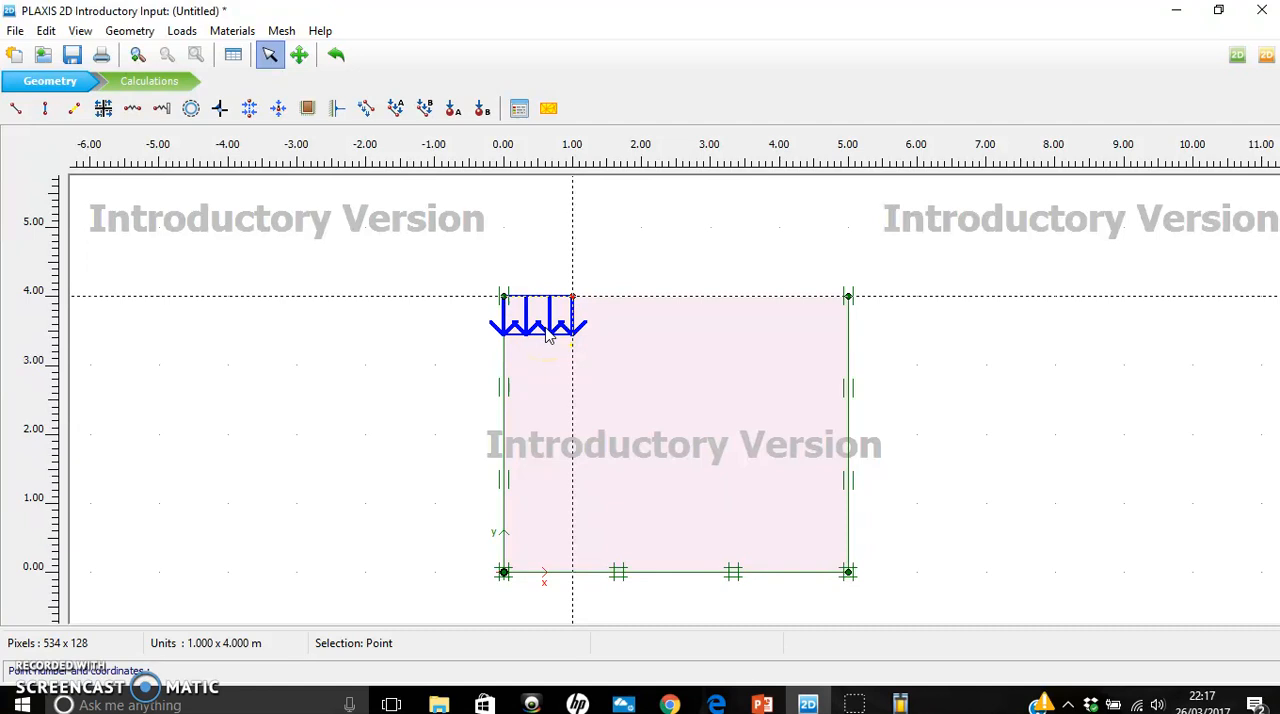
left_click(549, 111)
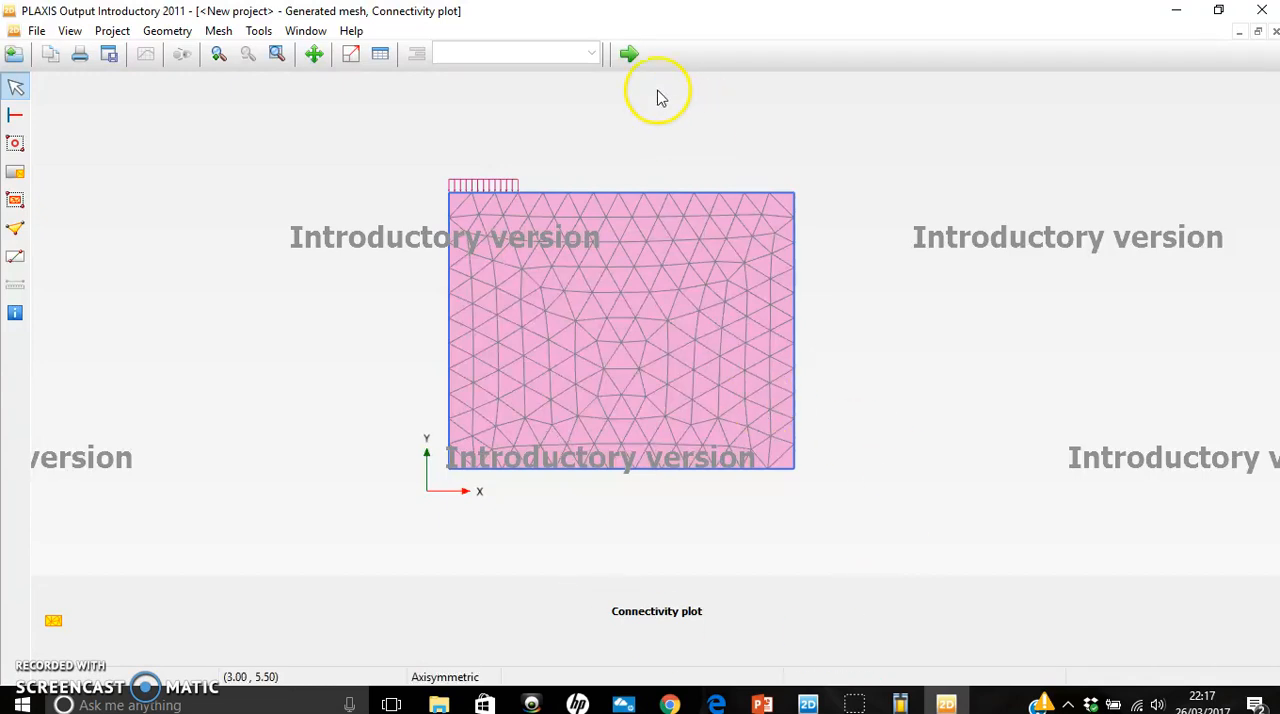
left_click(630, 55)
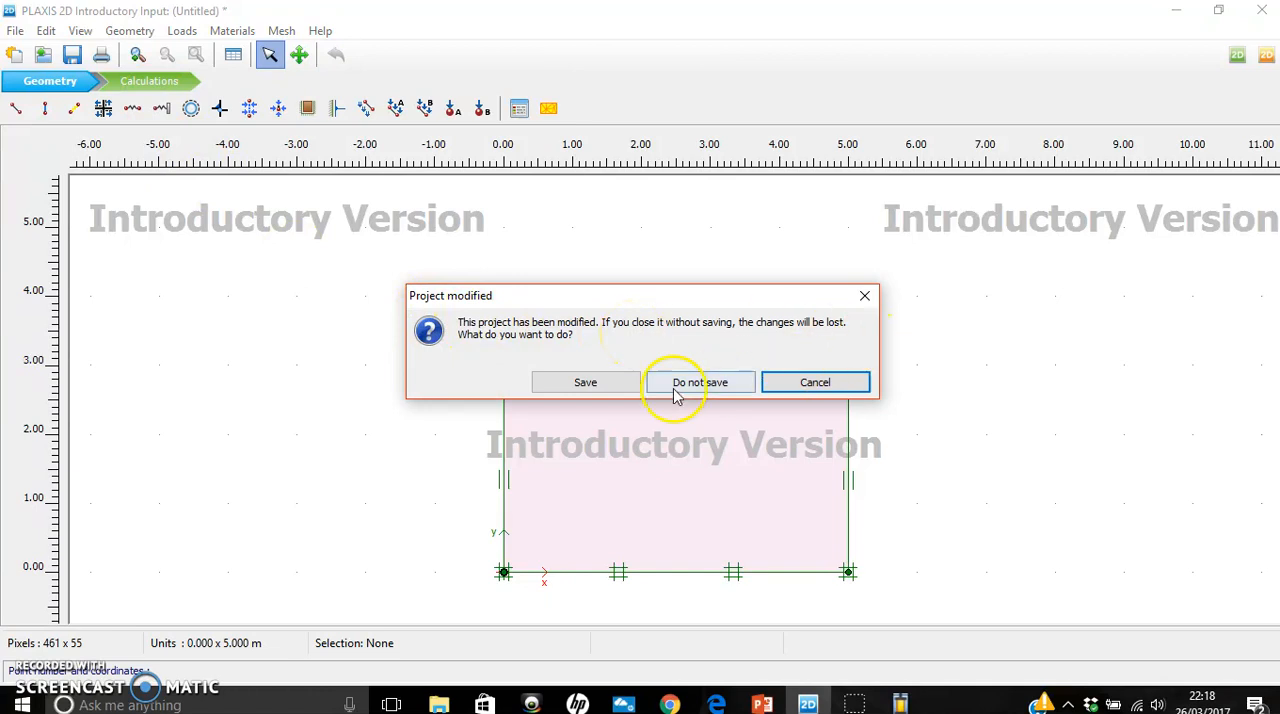
- Save the project as Settlement of strip footing on sand.P2DI and open it in PLAXIS Calculations in Classical mode
left_click(588, 383)
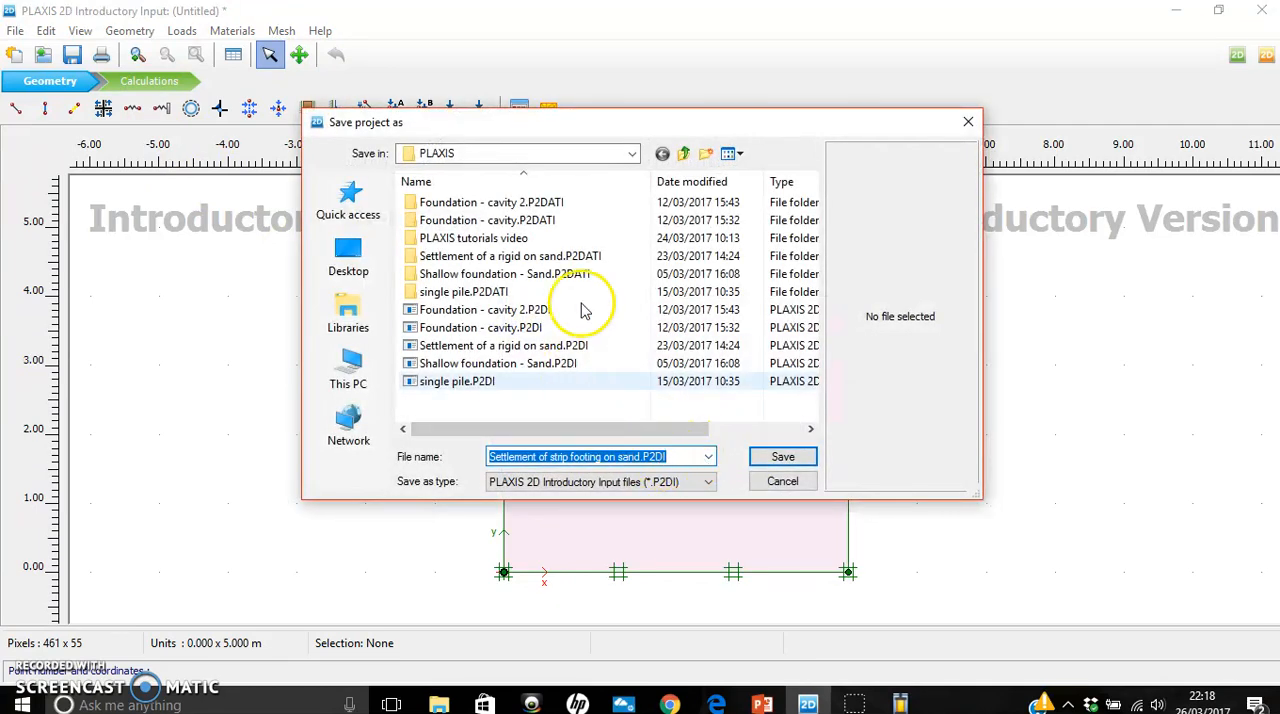
left_click(783, 457)
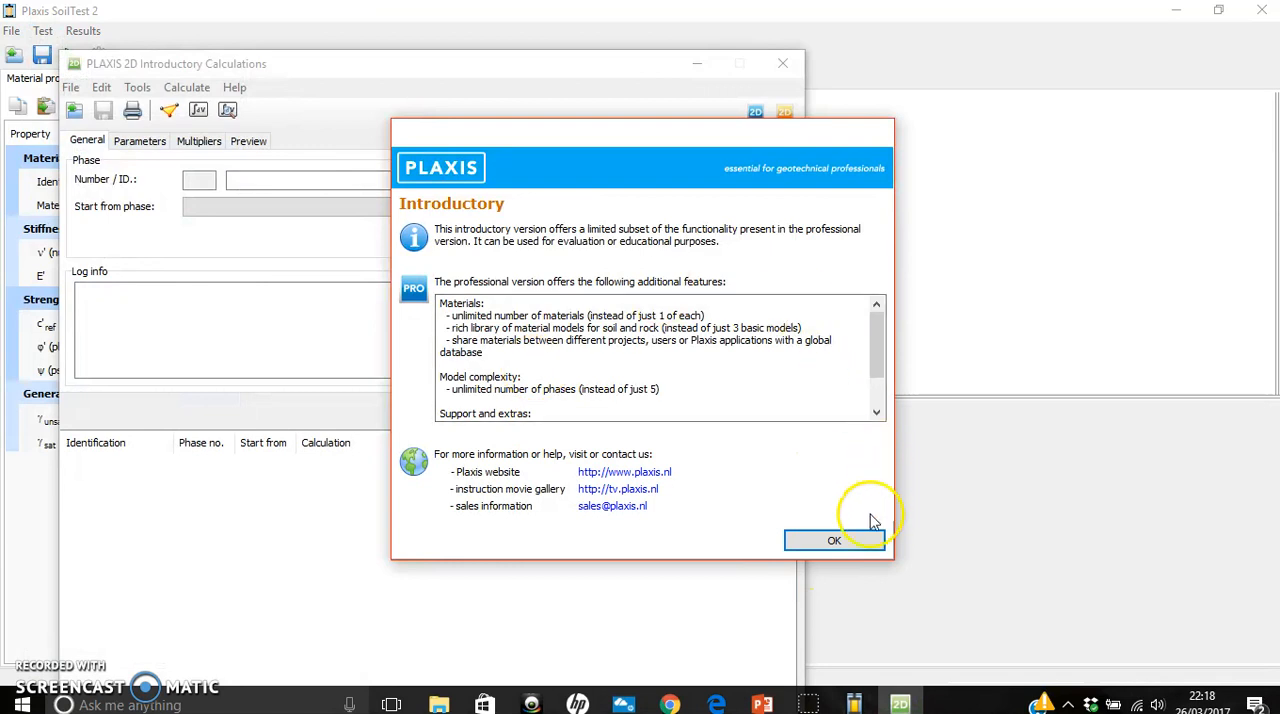
left_click(834, 543)
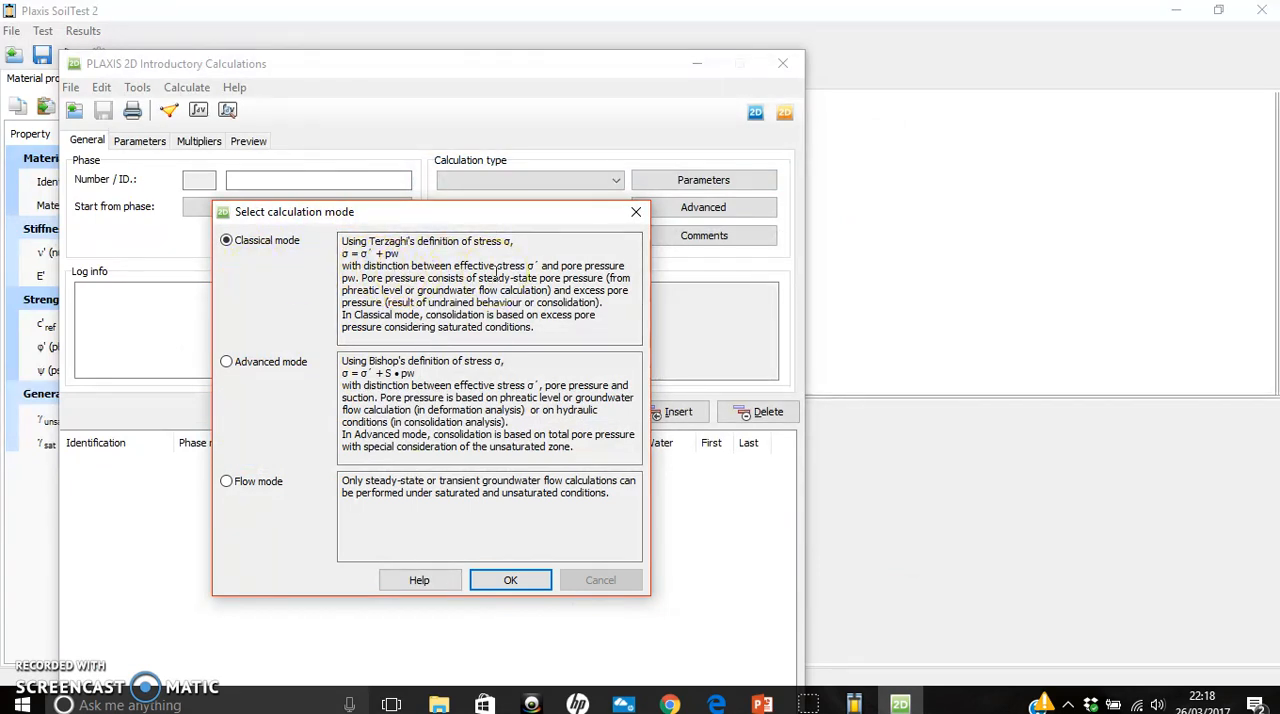
left_click(508, 580)
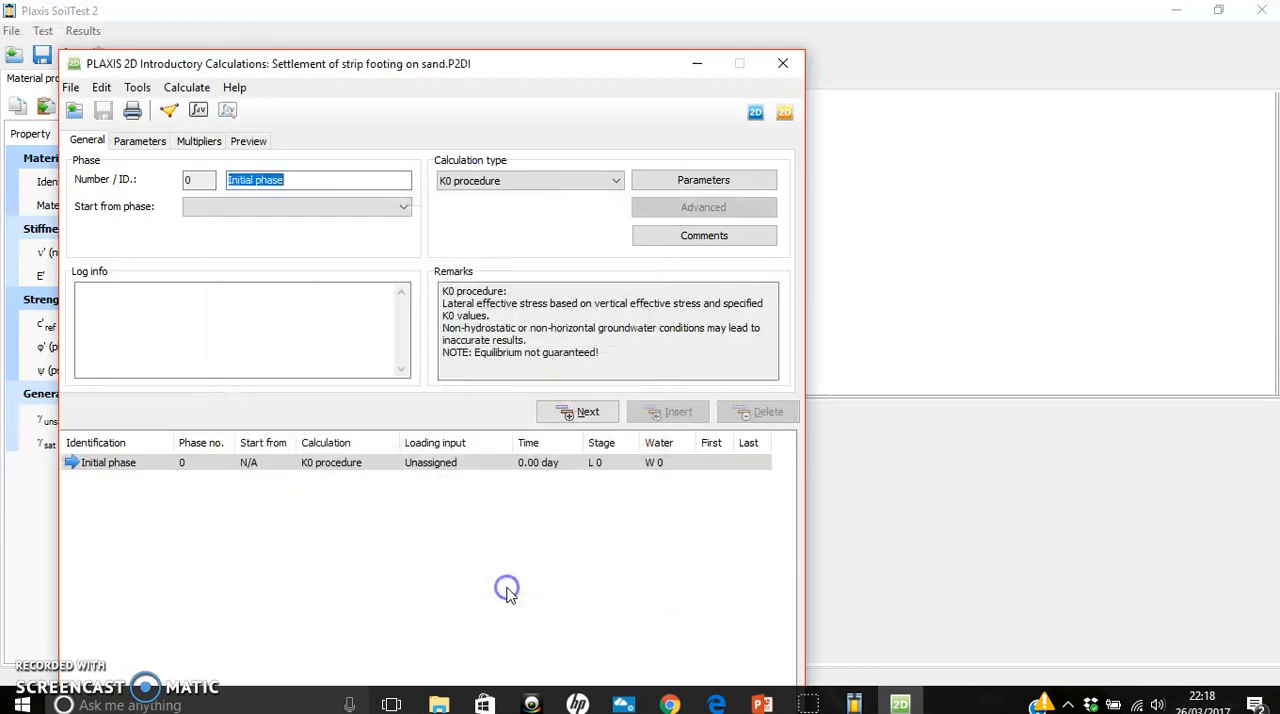
left_click(597, 530)
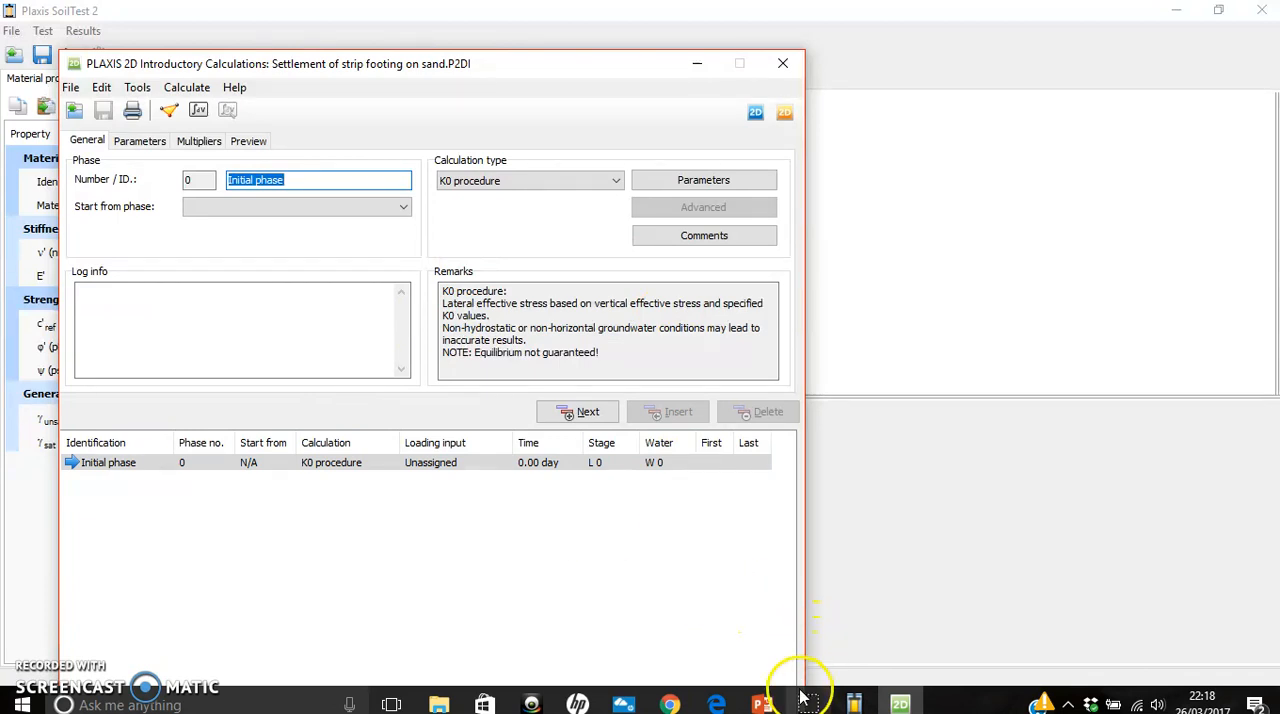
mouse_move(803, 697)
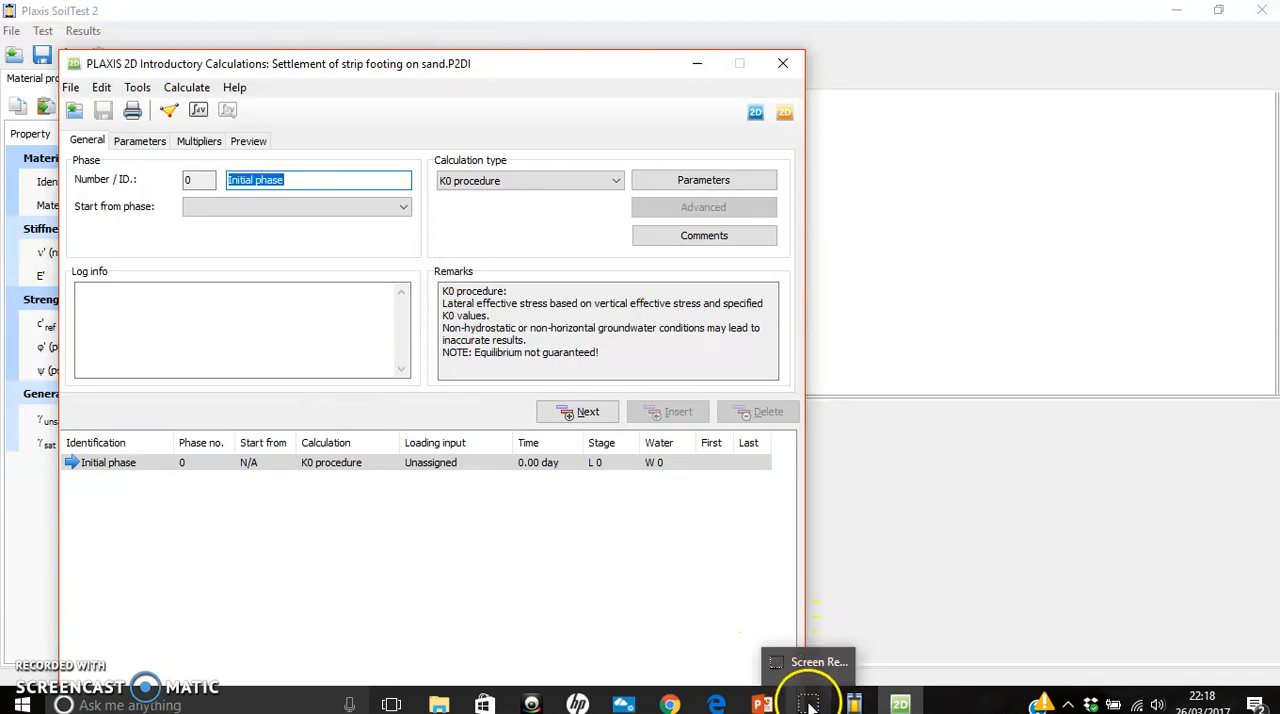